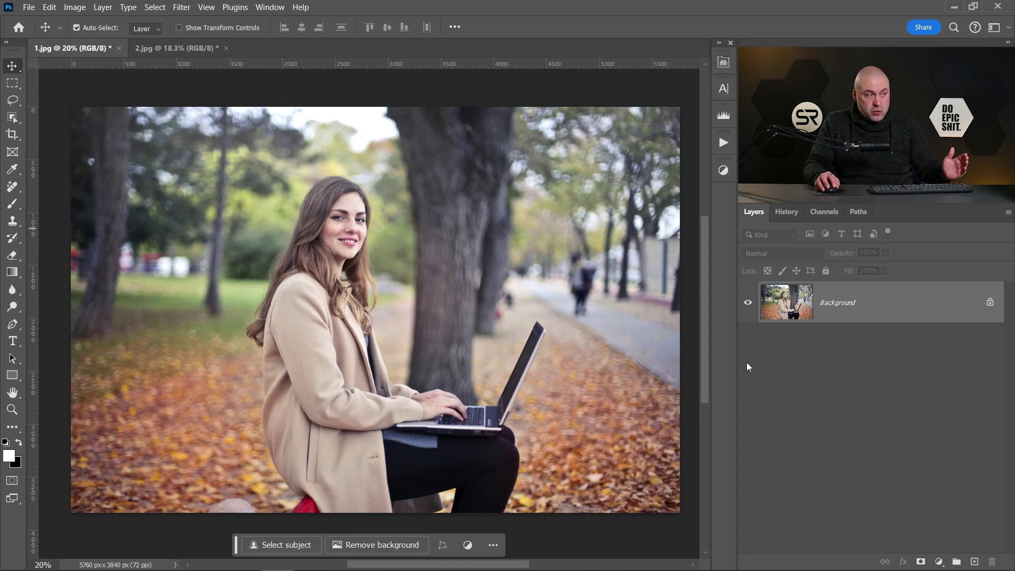
Reopen the Adjustments panel from the Window menu and show all preset categories
{"action": "left_click", "coordinate": [723, 171]}
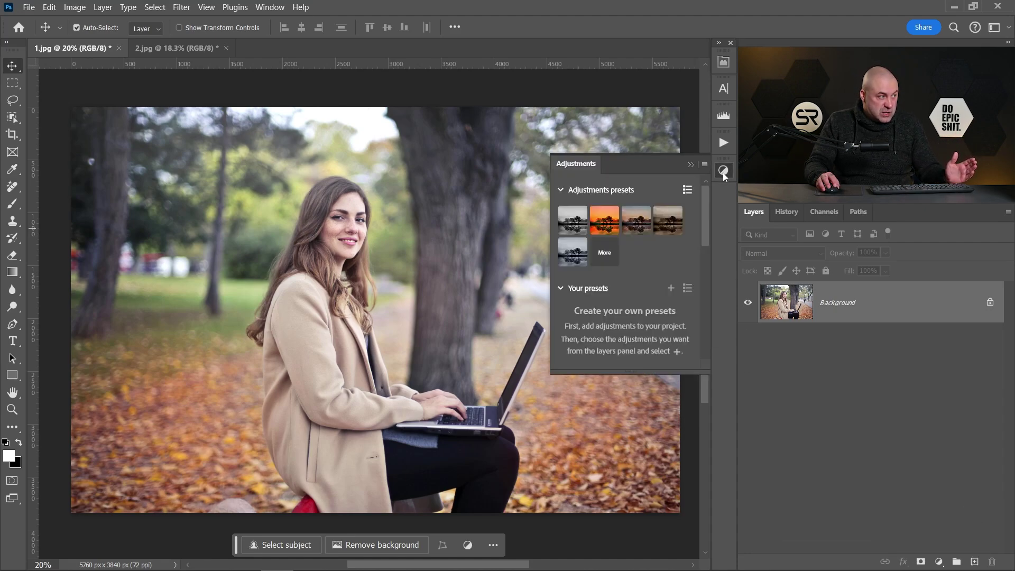
{"action": "left_click", "coordinate": [724, 172]}
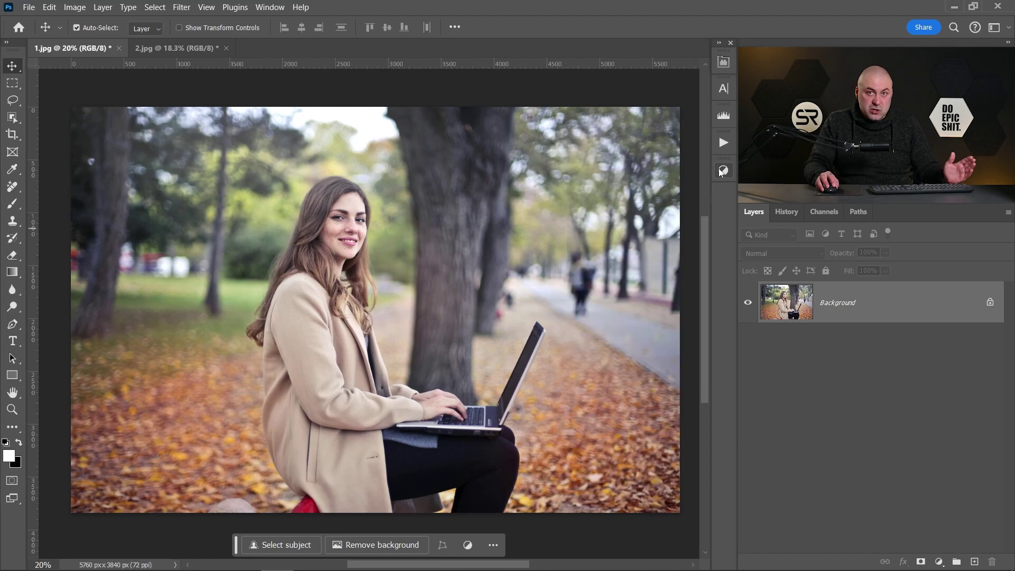
{"action": "left_click", "coordinate": [270, 8]}
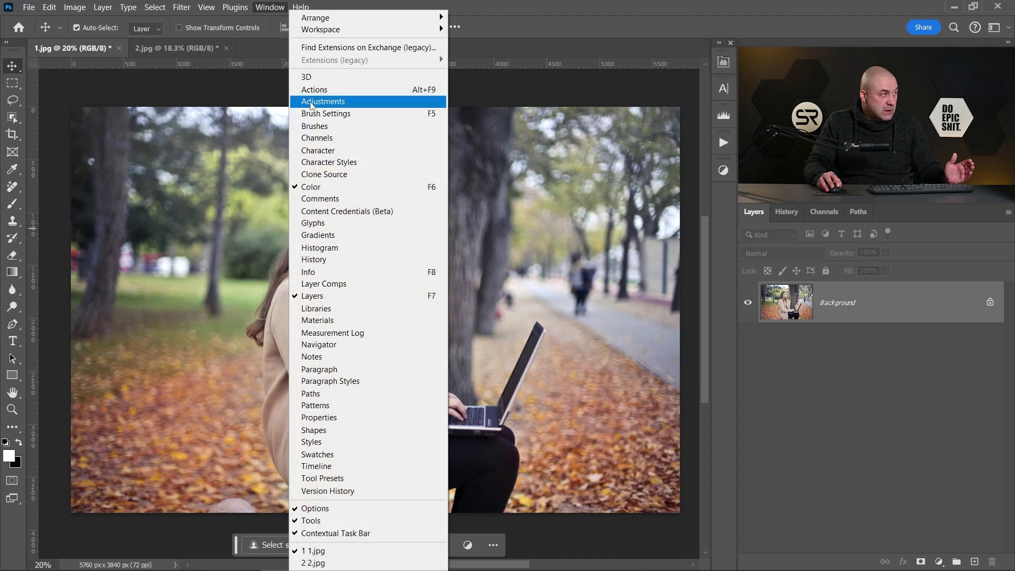
{"action": "left_click", "coordinate": [353, 102]}
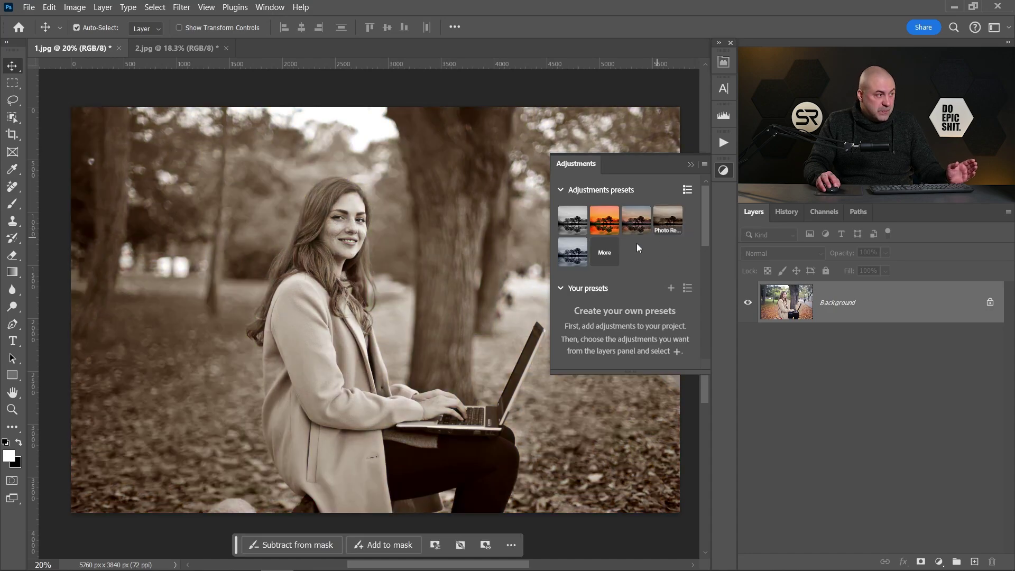
{"action": "left_click", "coordinate": [606, 253]}
{"action": "left_click", "coordinate": [581, 217]}
{"action": "left_click", "coordinate": [582, 285]}
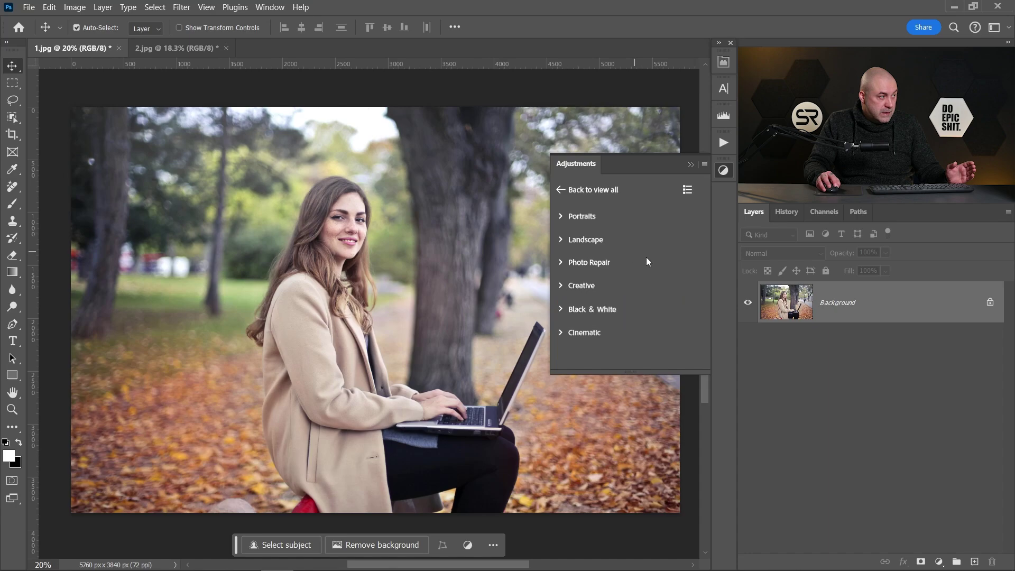
Apply the Portraits - Warmth preset, adding a Photo Filter 1 group
{"action": "left_click", "coordinate": [566, 215]}
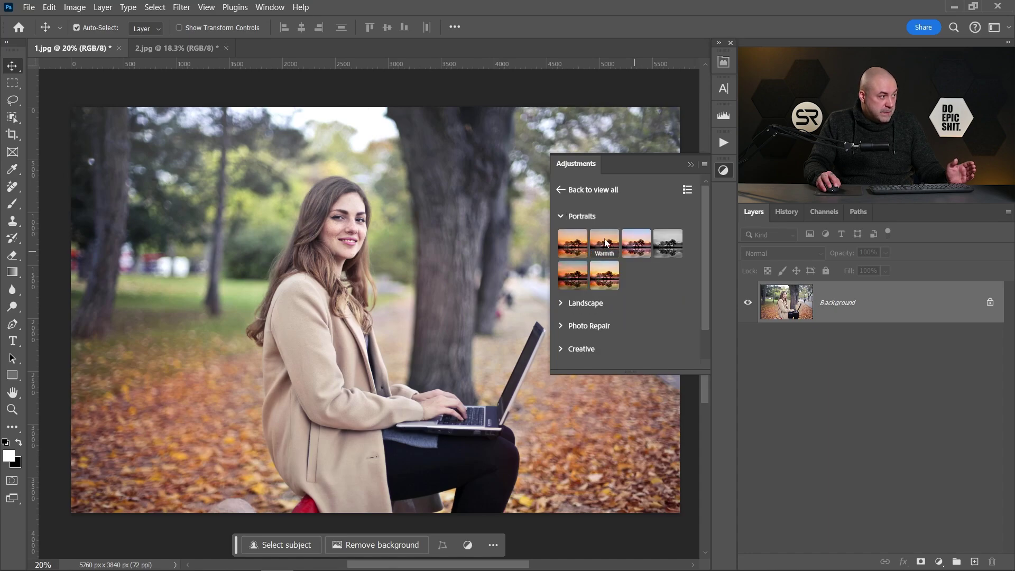
{"action": "left_click", "coordinate": [607, 243]}
{"action": "left_click_drag", "start_coordinate": [611, 245], "coordinate": [875, 319]}
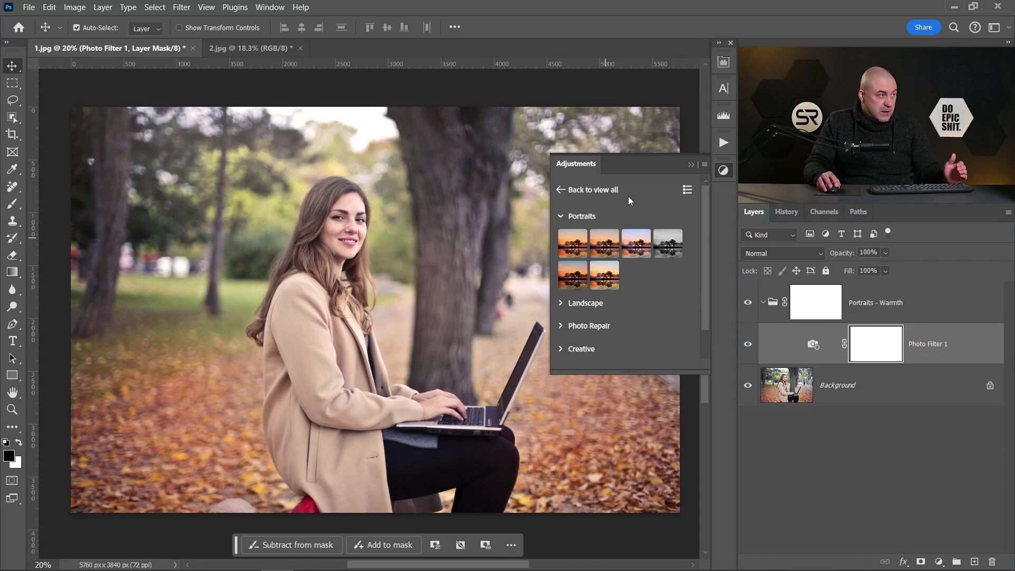
Apply the Creative - Color Pop preset, adding Vibrance 1, and close the panel
{"action": "left_click", "coordinate": [573, 217]}
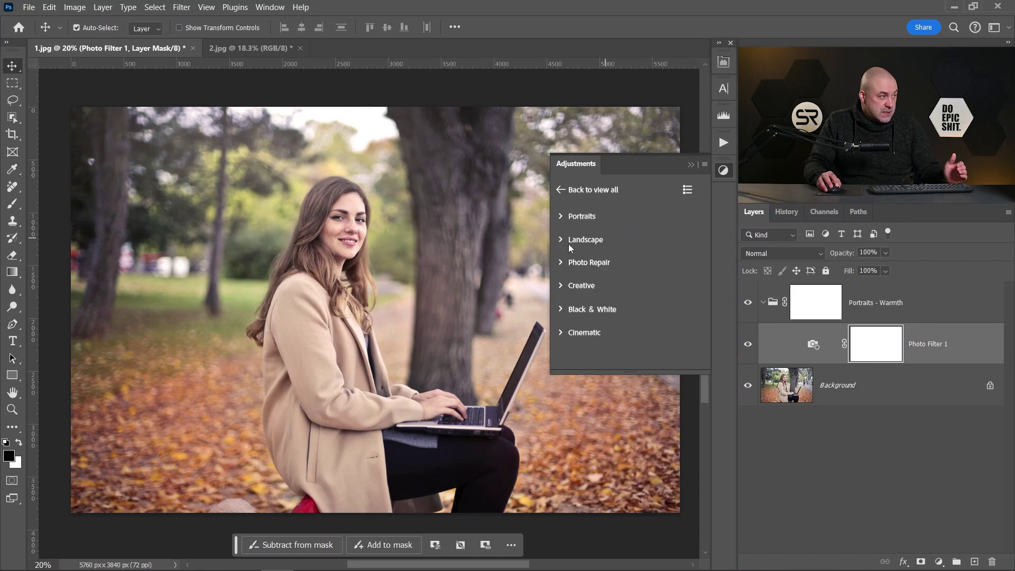
{"action": "left_click", "coordinate": [562, 286]}
{"action": "left_click", "coordinate": [575, 311]}
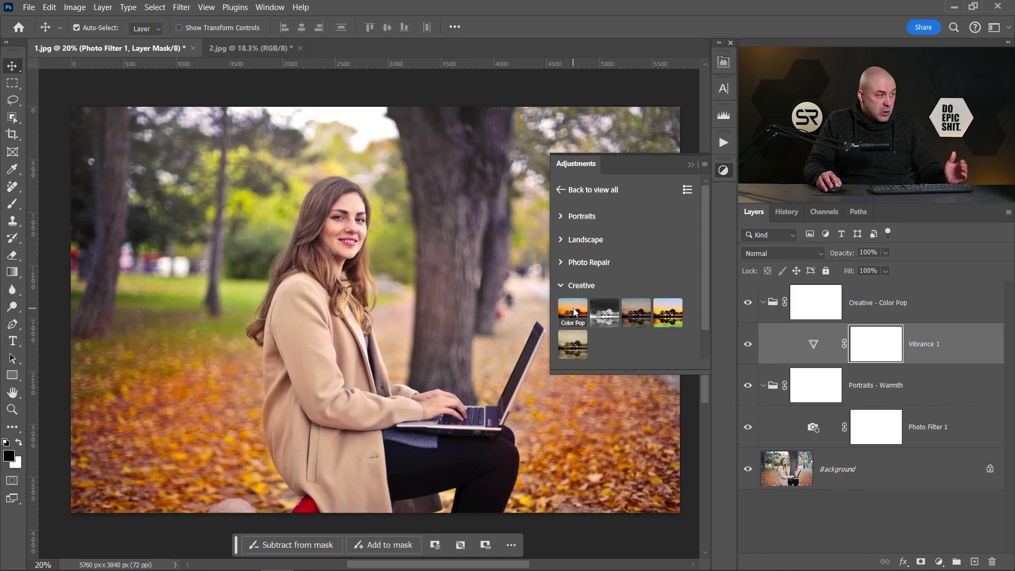
{"action": "left_click", "coordinate": [723, 171]}
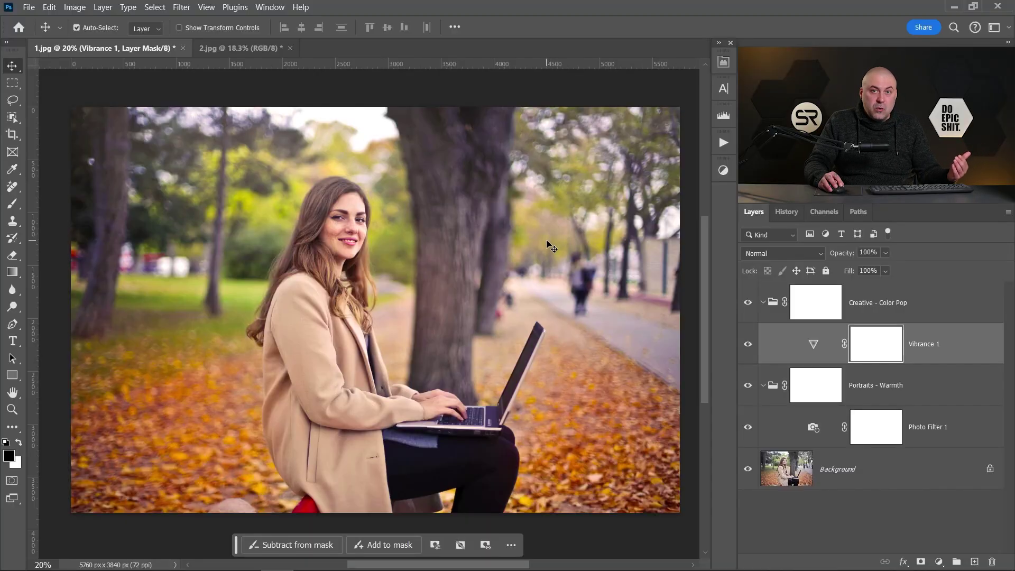
On 2.jpg, add a Curves 1 layer with lifted highlights and deeper shadows
{"action": "left_click", "coordinate": [258, 50]}
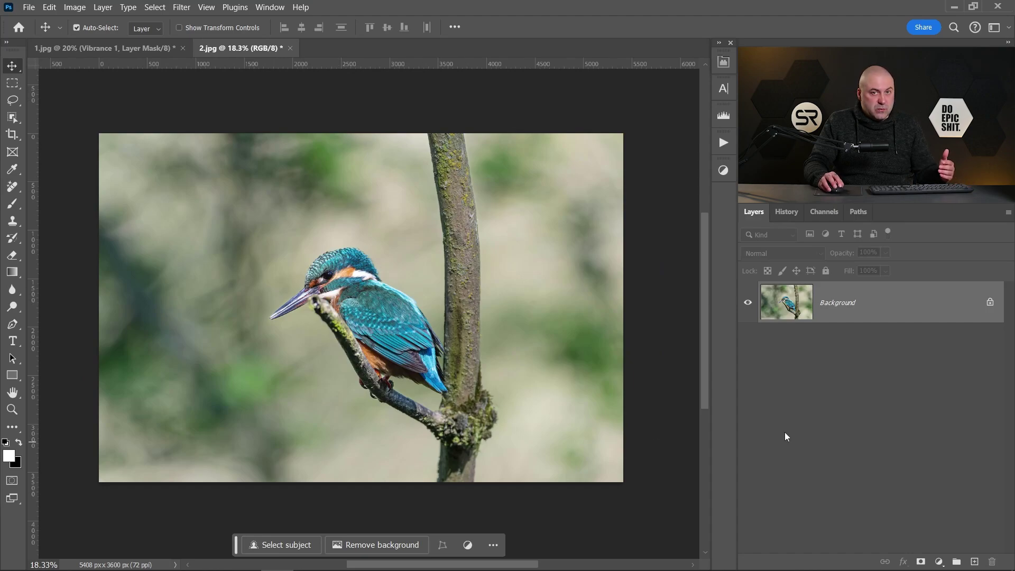
{"action": "left_click", "coordinate": [938, 563]}
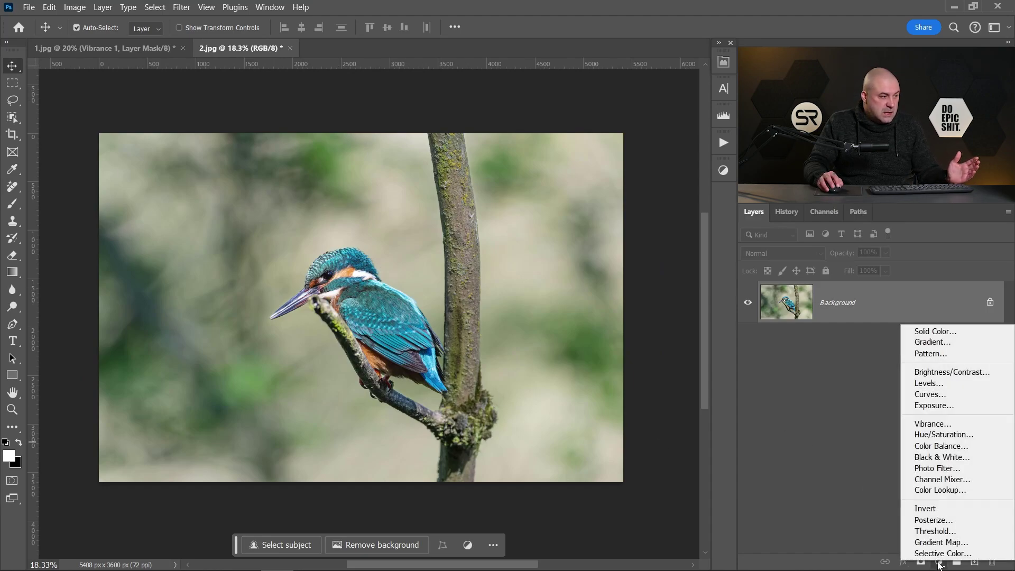
{"action": "left_click", "coordinate": [940, 401]}
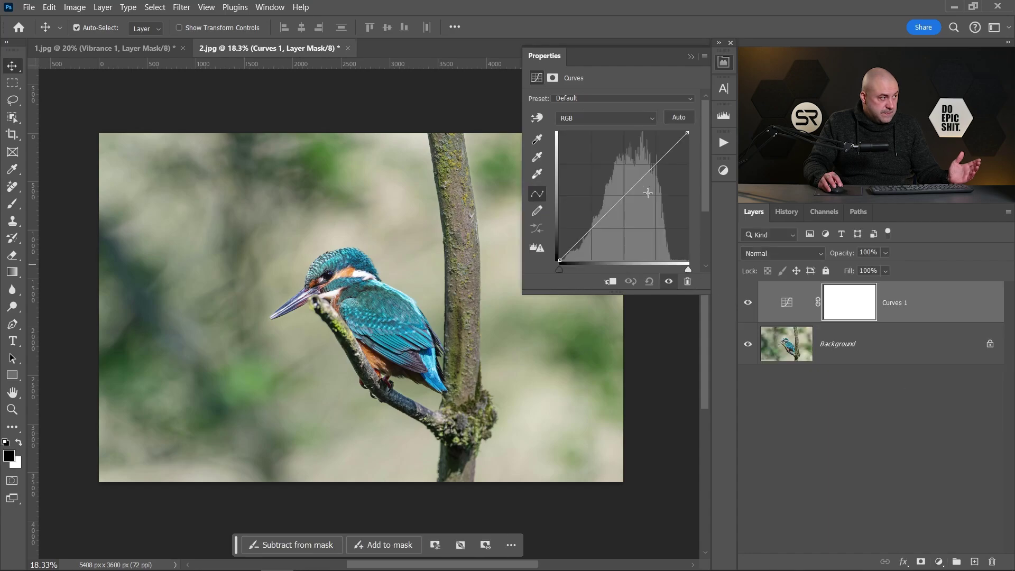
{"action": "left_click_drag", "start_coordinate": [653, 165], "coordinate": [652, 163]}
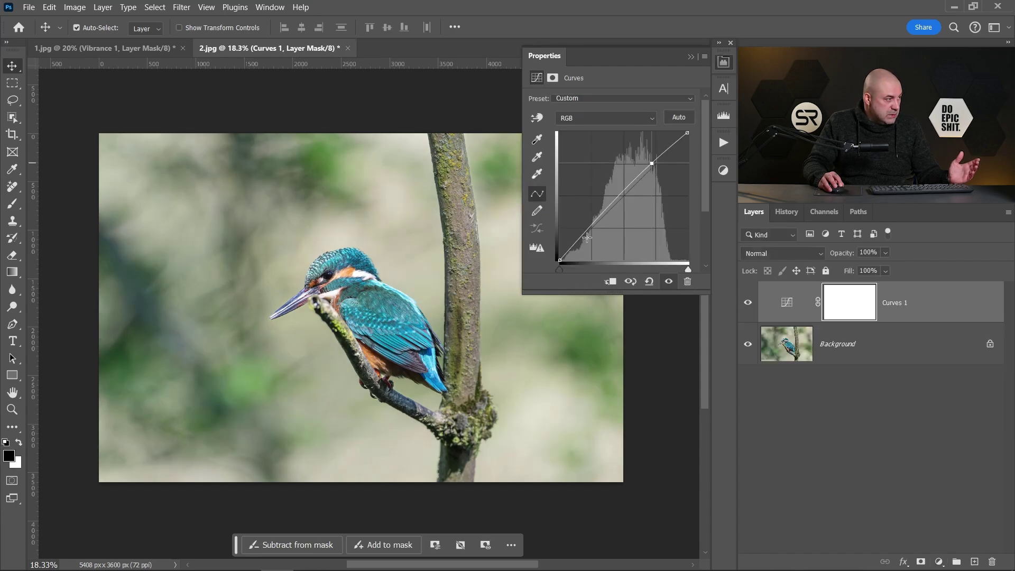
{"action": "left_click_drag", "start_coordinate": [587, 237], "coordinate": [588, 238]}
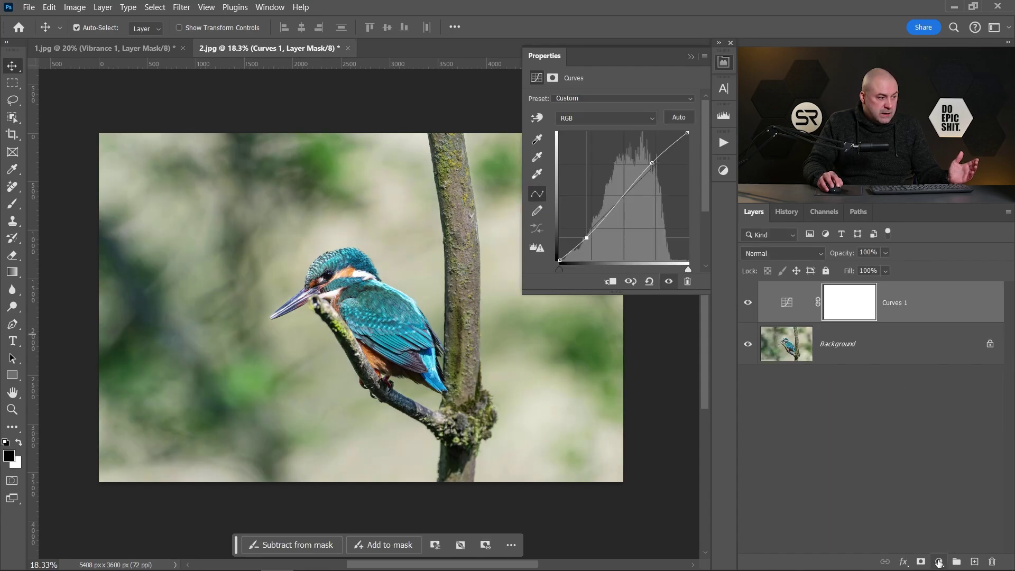
Add a Vibrance 1 layer at Vibrance +19 and Saturation +21
{"action": "left_click", "coordinate": [939, 562]}
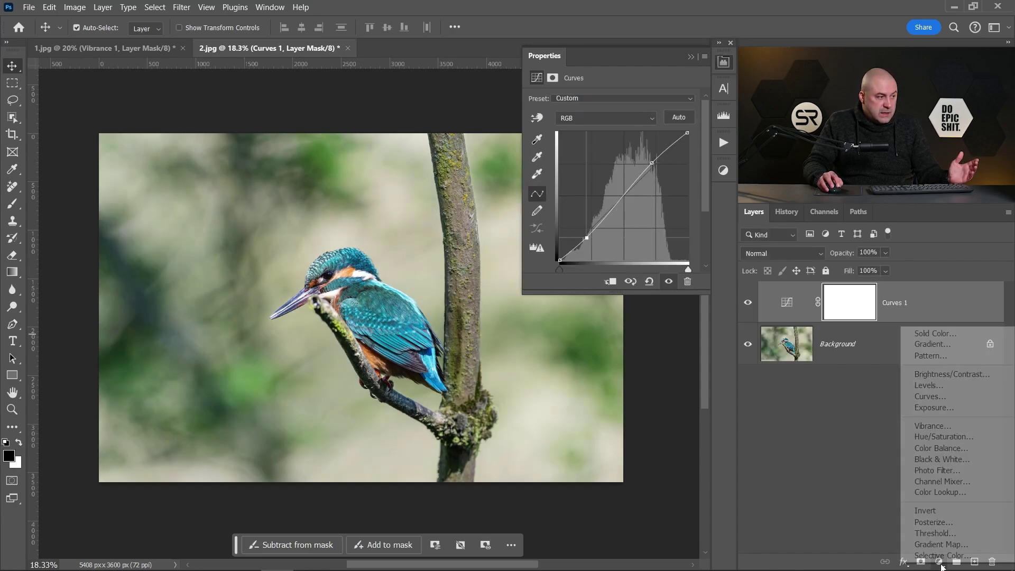
{"action": "left_click", "coordinate": [935, 427]}
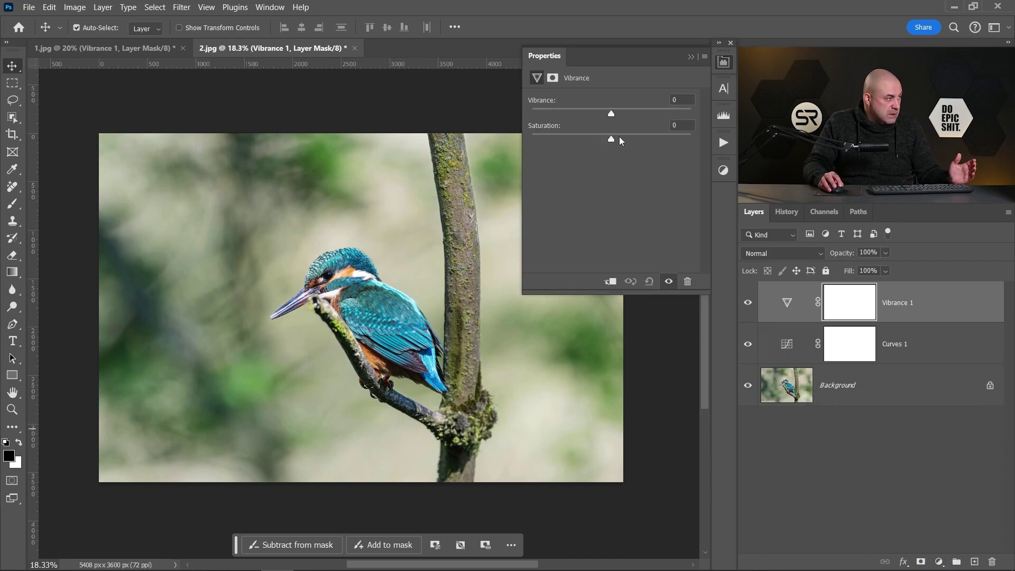
{"action": "left_click_drag", "start_coordinate": [613, 138], "coordinate": [628, 138]}
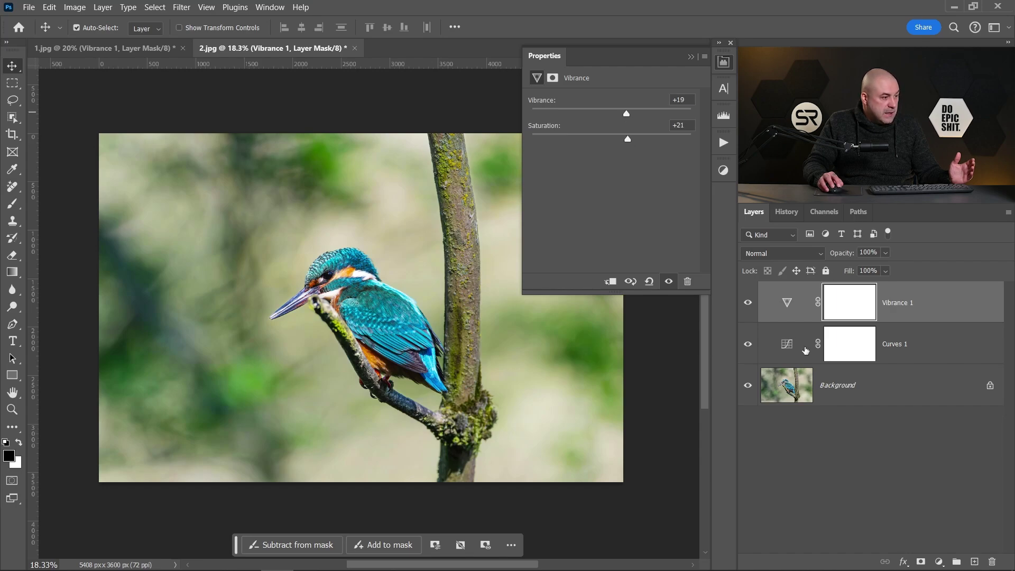
{"action": "left_click", "coordinate": [940, 563]}
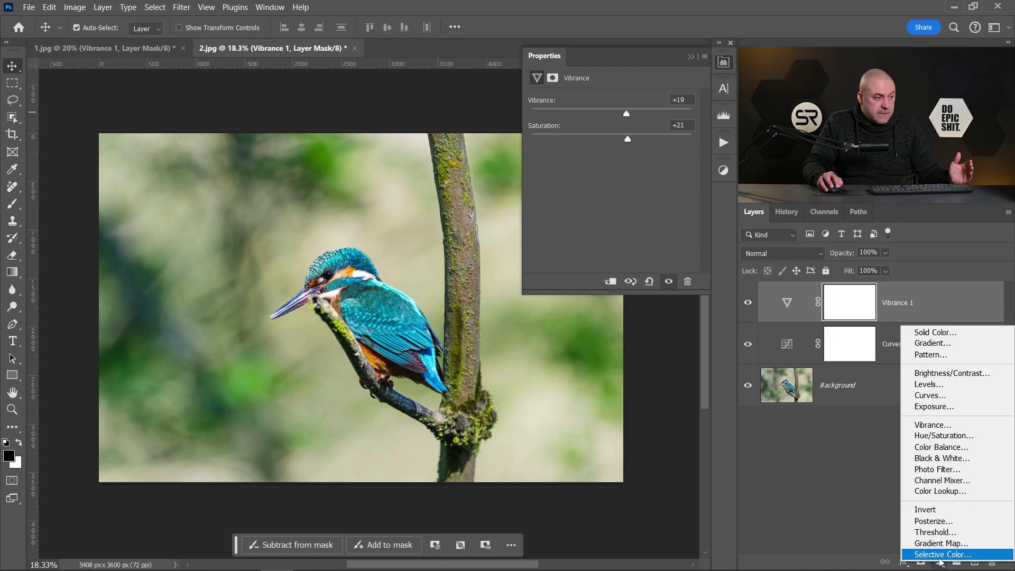
Add Color Balance 1 with the Shadows tone shifted +19 toward Red
{"action": "left_click", "coordinate": [941, 448]}
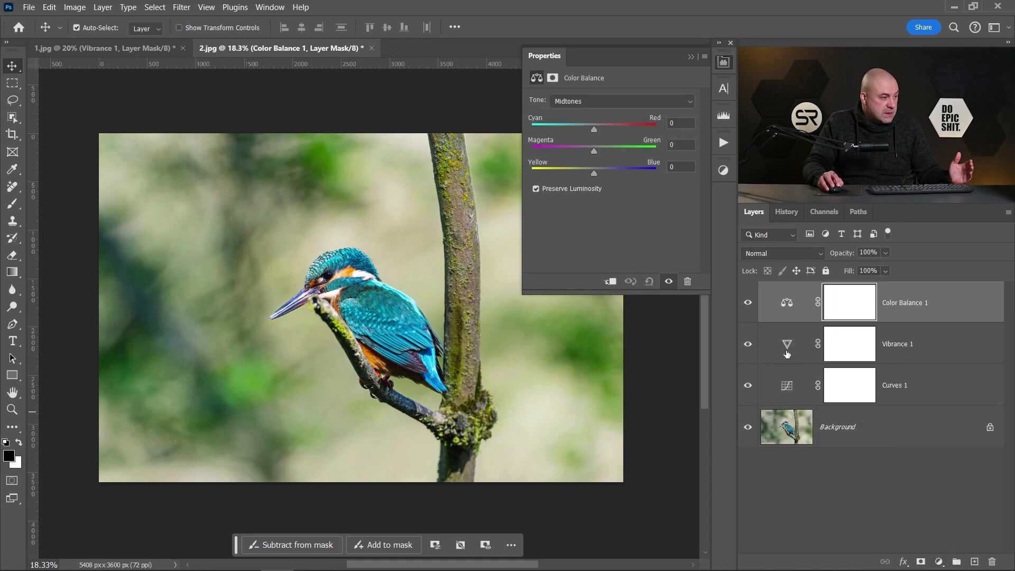
{"action": "left_click", "coordinate": [582, 101]}
{"action": "left_click", "coordinate": [582, 115]}
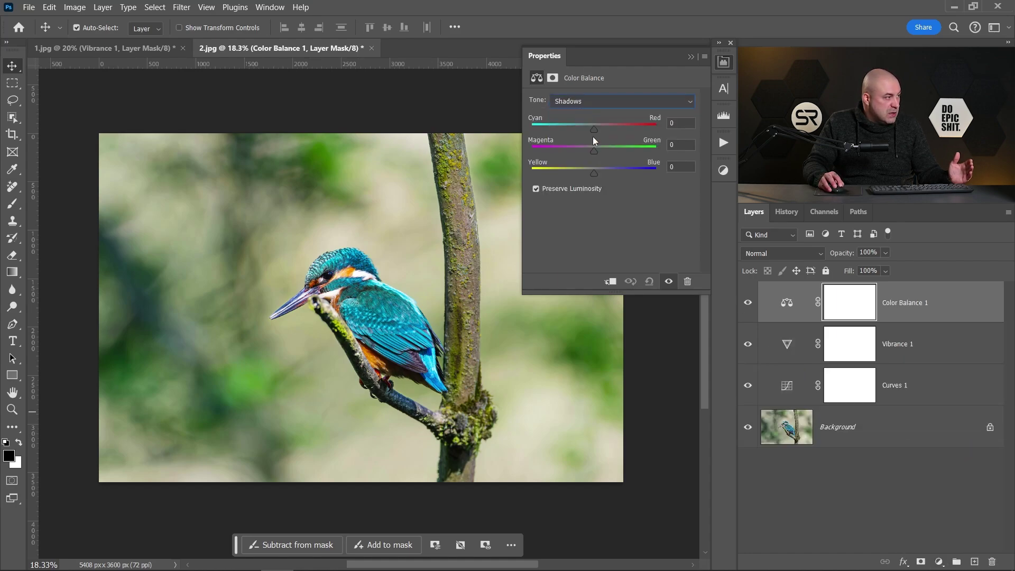
{"action": "left_click_drag", "start_coordinate": [593, 130], "coordinate": [596, 128]}
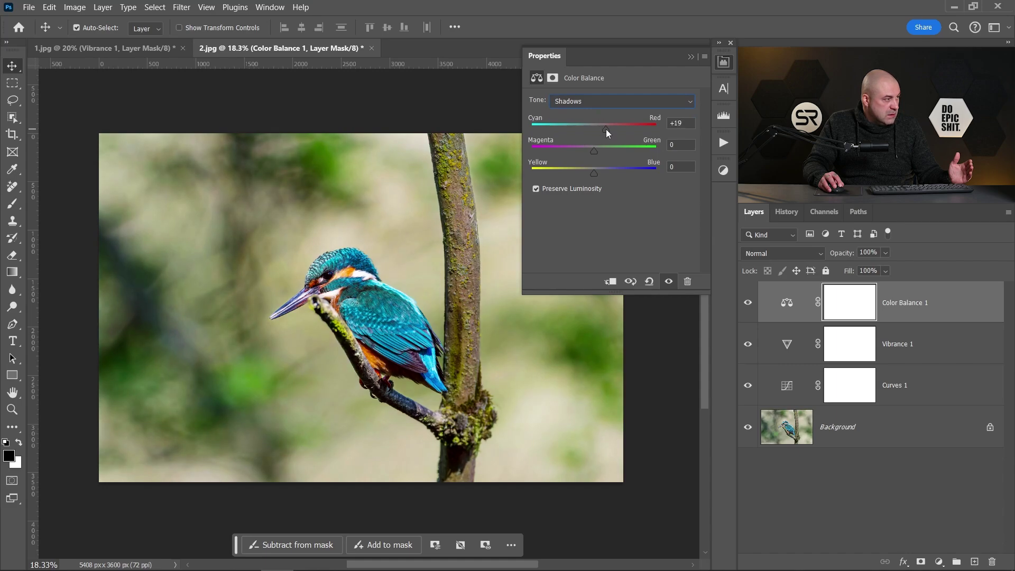
{"action": "left_click", "coordinate": [724, 62]}
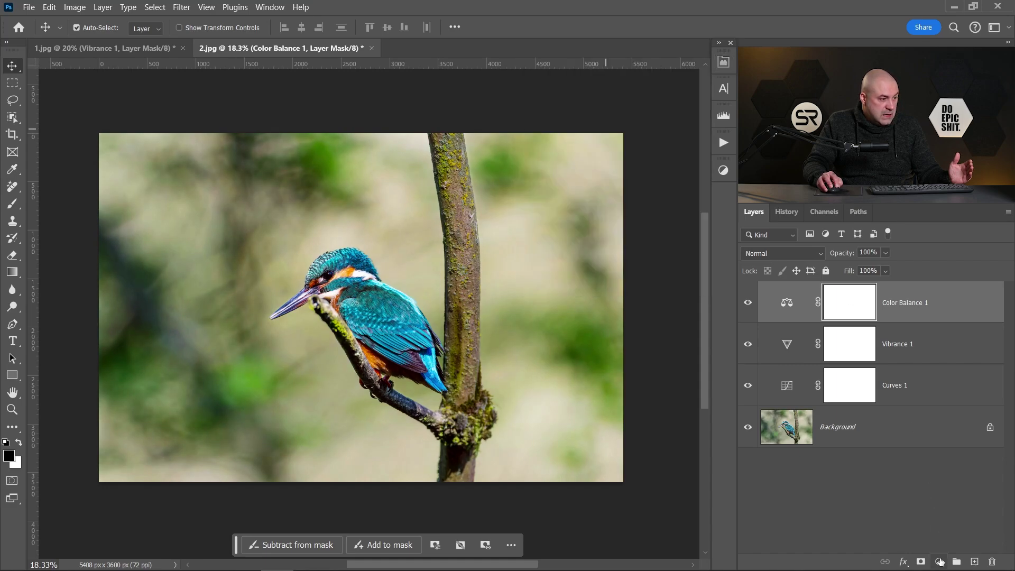
Add Selective Color 1 with Greens Black set to +68
{"action": "left_click", "coordinate": [940, 562]}
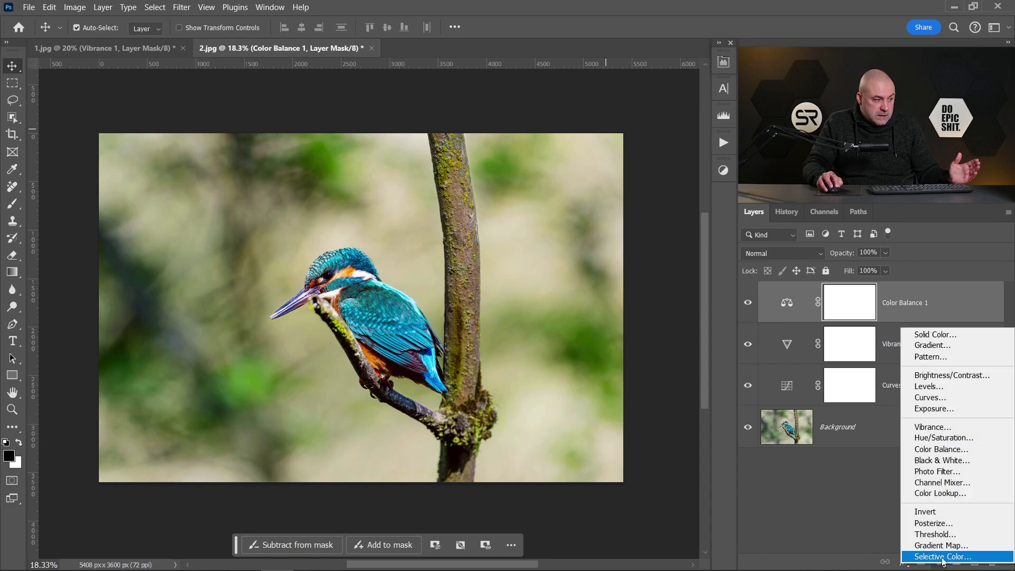
{"action": "left_click", "coordinate": [939, 557]}
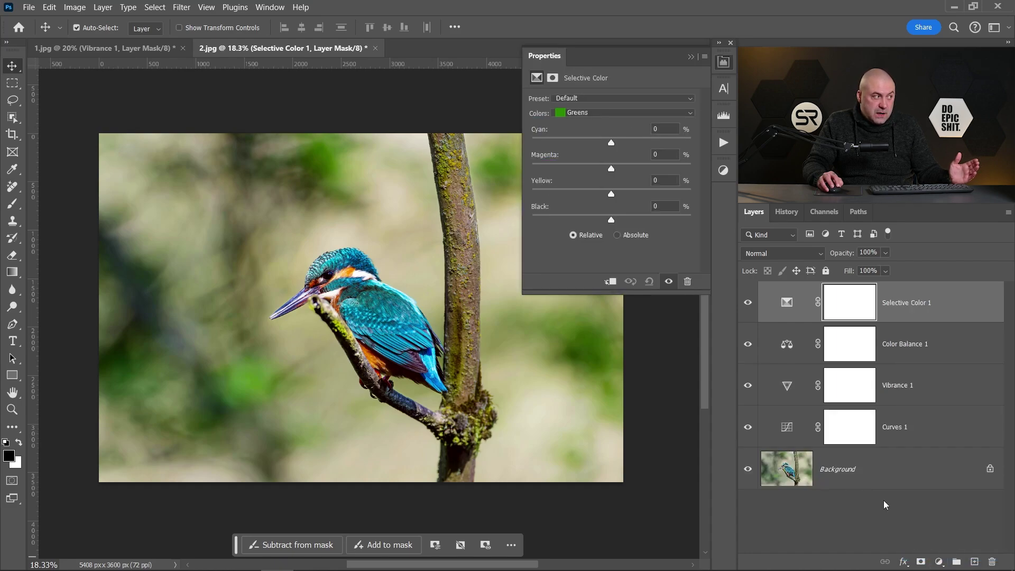
{"action": "left_click", "coordinate": [586, 112]}
{"action": "left_click", "coordinate": [578, 145]}
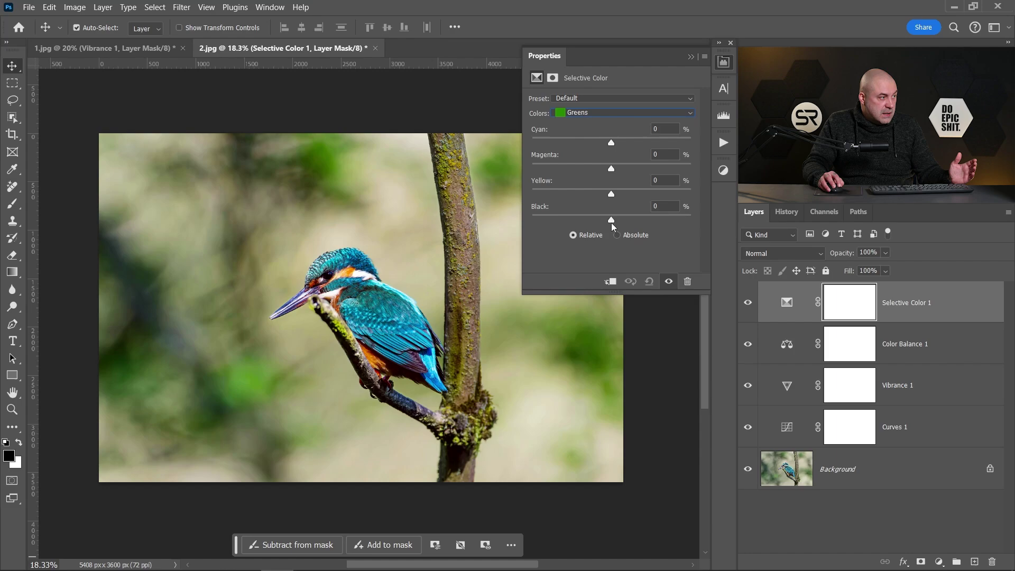
{"action": "left_click_drag", "start_coordinate": [620, 219], "coordinate": [669, 224]}
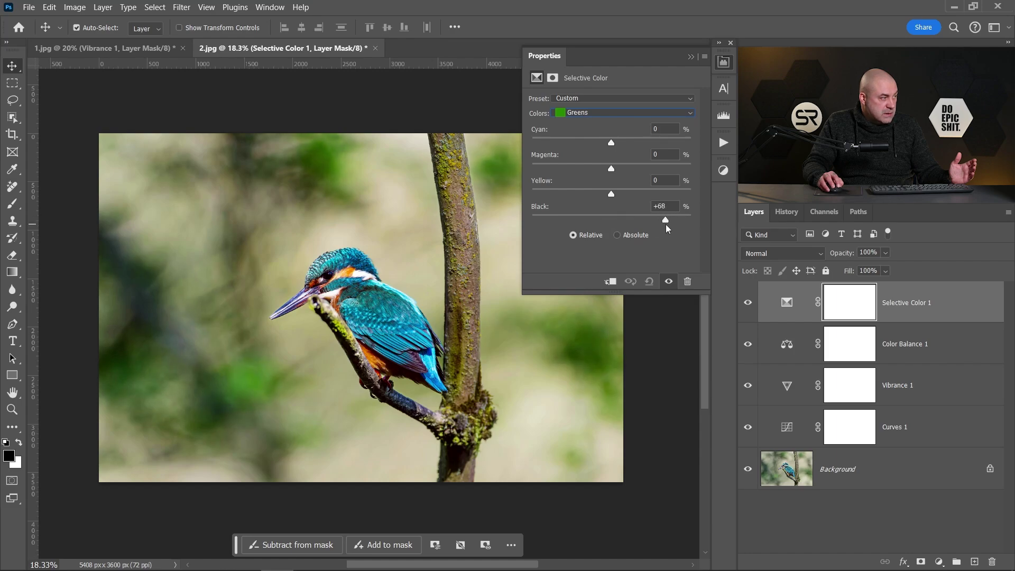
{"action": "left_click", "coordinate": [725, 64]}
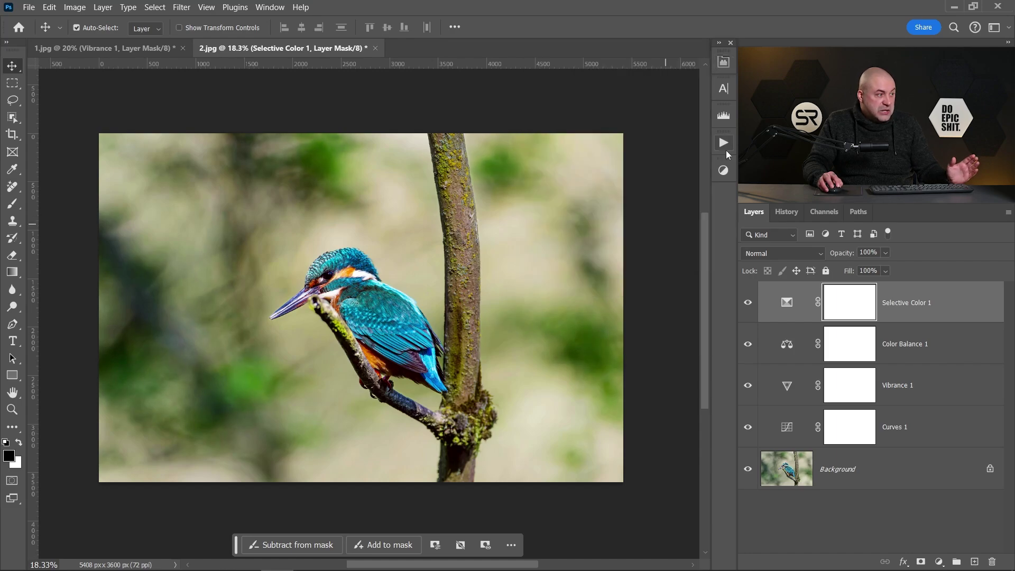
Compare with the original, select Curves 1 through Selective Color 1, and show the Adjustments panel
{"action": "left_click", "coordinate": [747, 473], "text": "alt"}
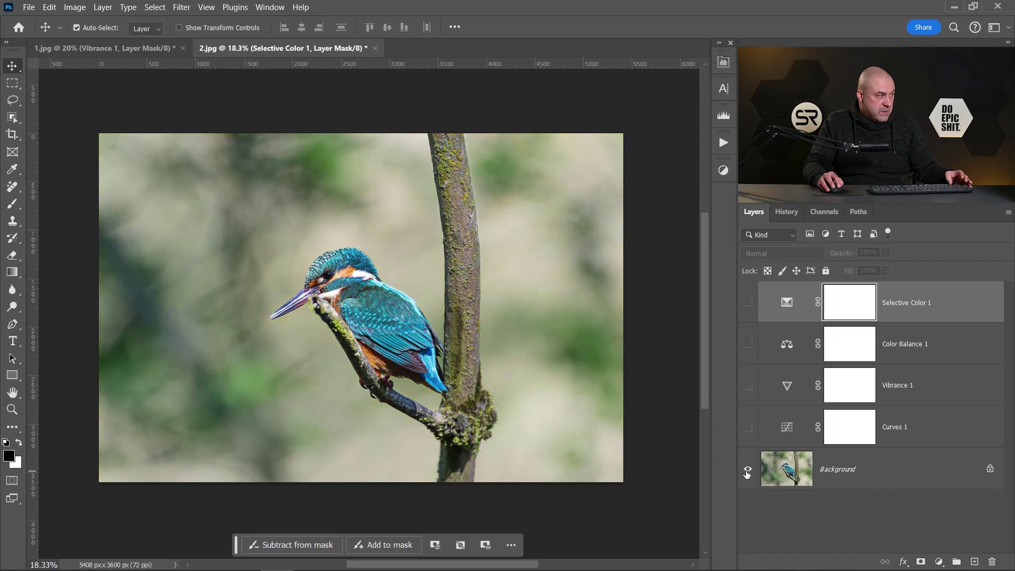
{"action": "left_click", "coordinate": [747, 472], "text": "alt"}
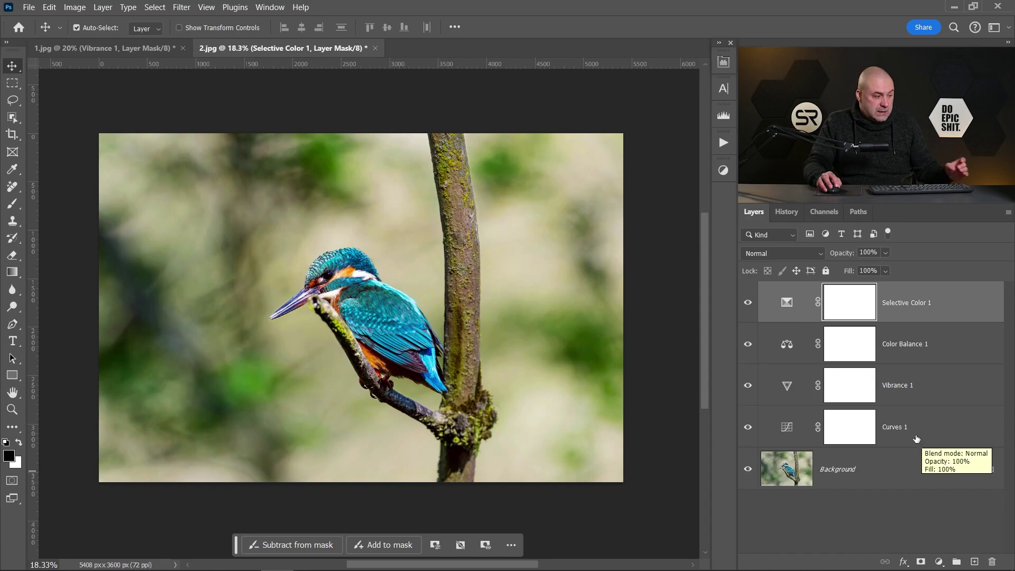
{"action": "left_click", "coordinate": [906, 426], "text": "shift"}
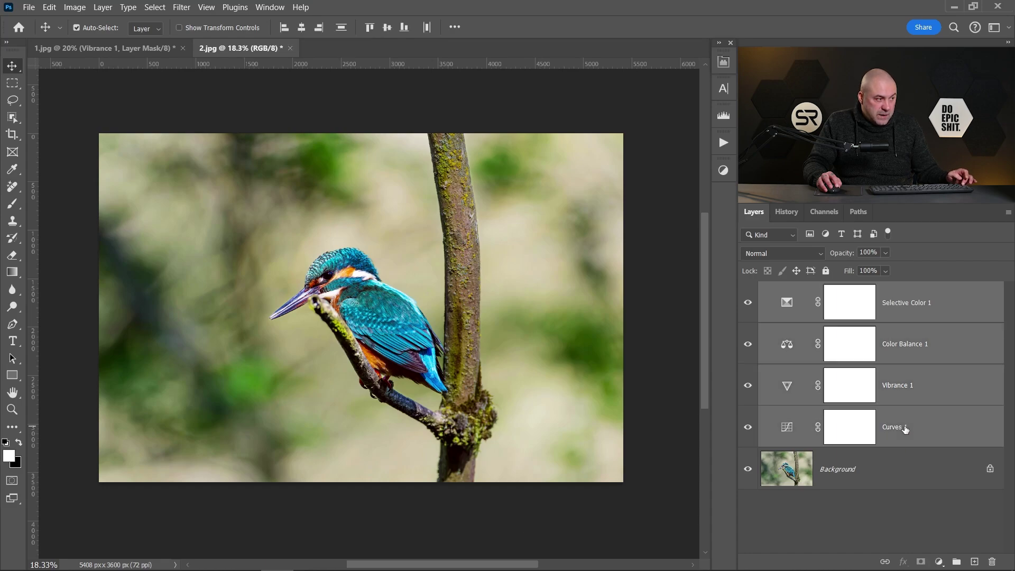
{"action": "left_click", "coordinate": [724, 171]}
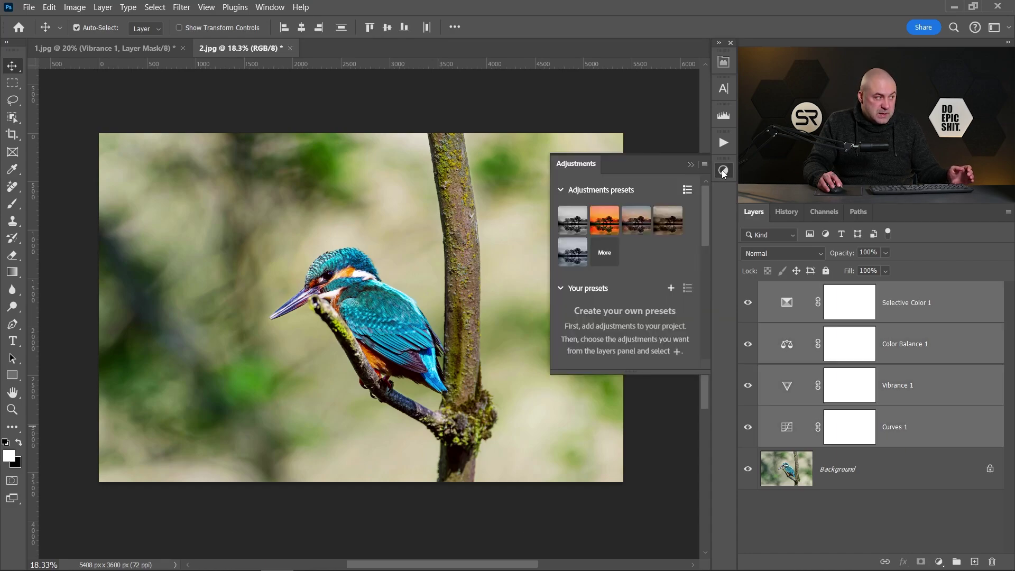
Save the four selected adjustment layers as a new preset named 'Bird'
{"action": "left_click", "coordinate": [672, 288]}
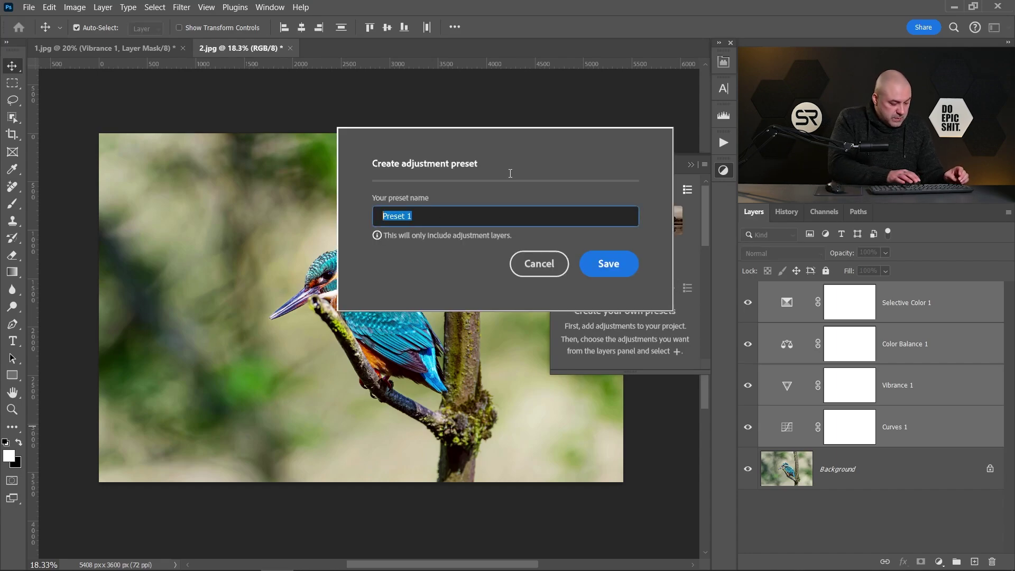
{"action": "type", "text": "Bird"}
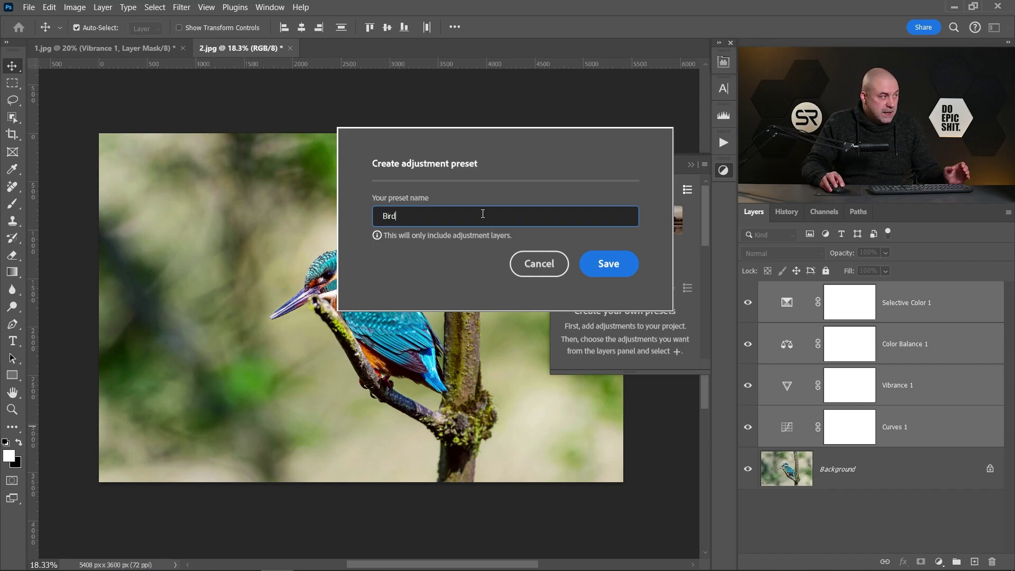
{"action": "left_click", "coordinate": [415, 237]}
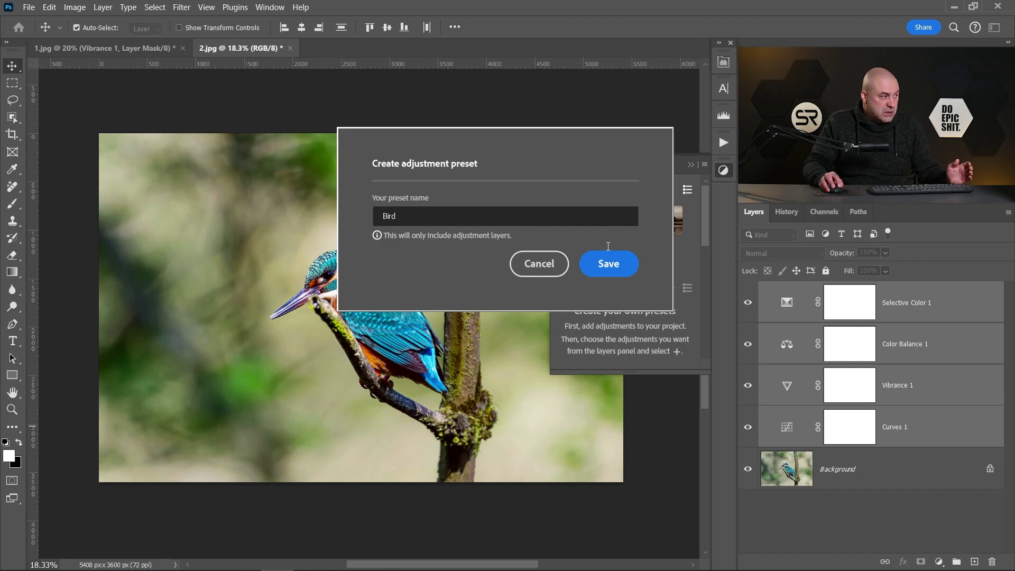
{"action": "left_click", "coordinate": [609, 263]}
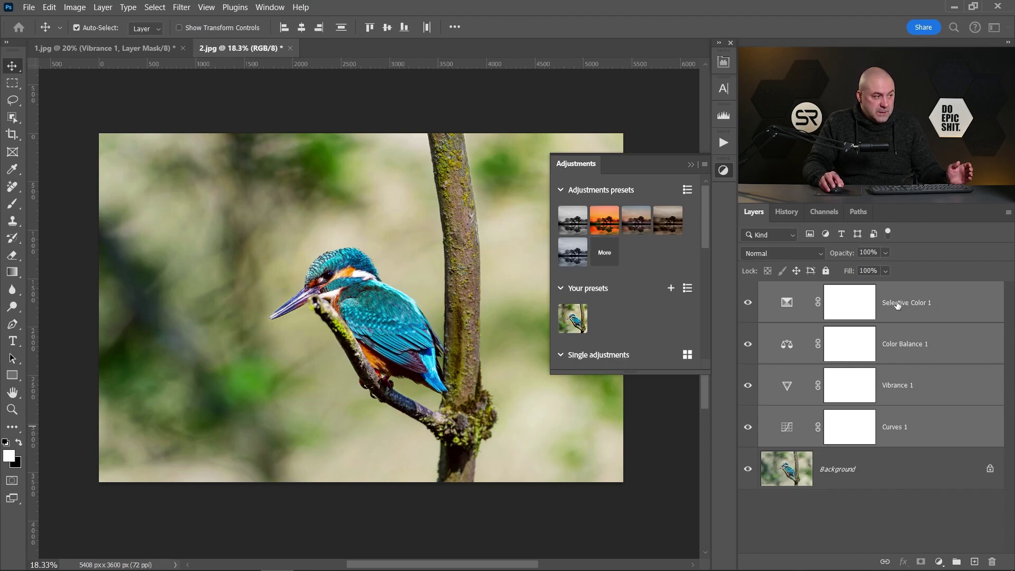
Trash the four original adjustment layers, apply the Bird preset, and collapse its Bird group
{"action": "left_click_drag", "start_coordinate": [897, 306], "coordinate": [983, 518]}
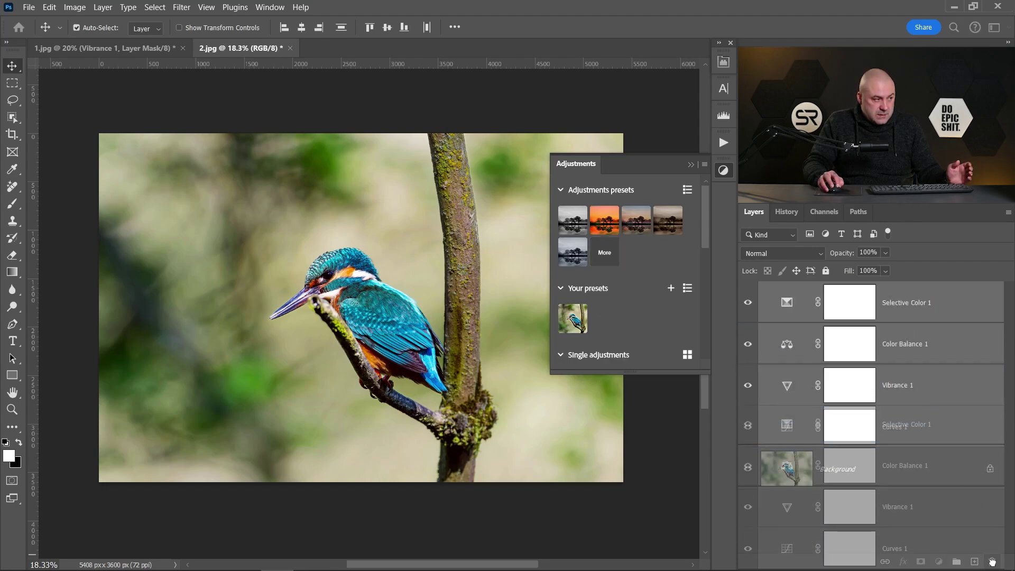
{"action": "left_click_drag", "start_coordinate": [993, 561], "coordinate": [994, 562]}
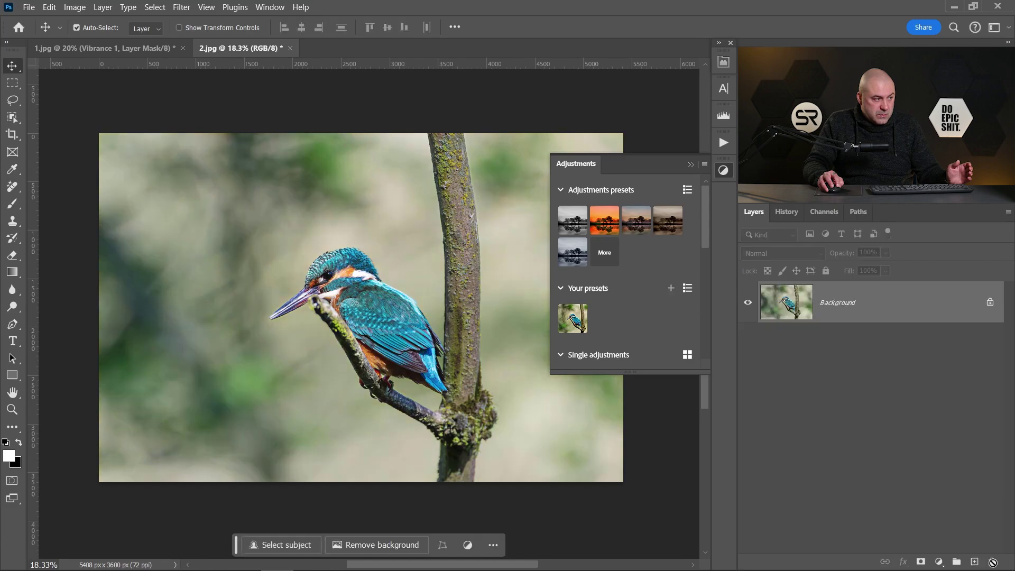
{"action": "left_click", "coordinate": [578, 318]}
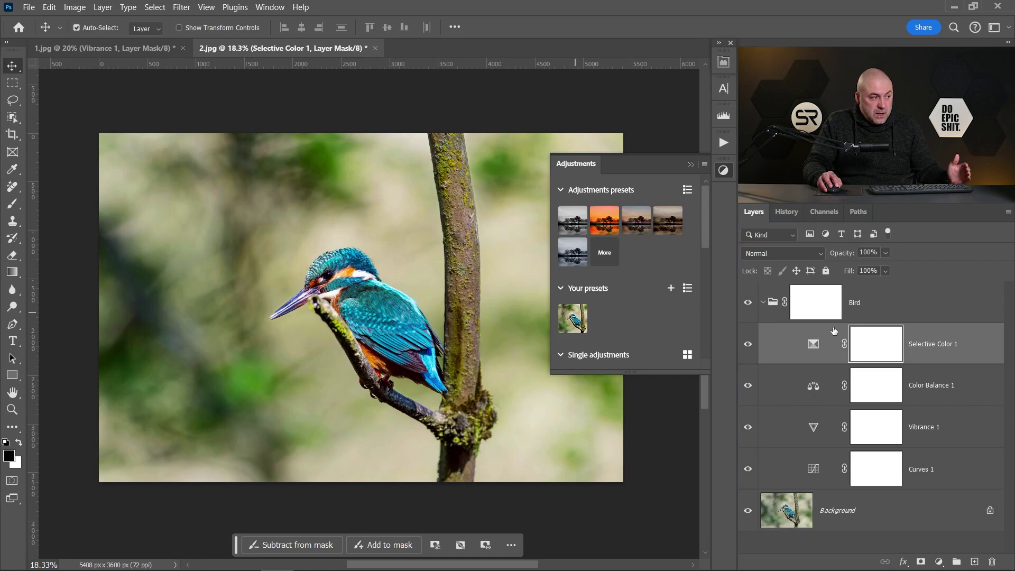
{"action": "left_click", "coordinate": [932, 470], "text": "shift"}
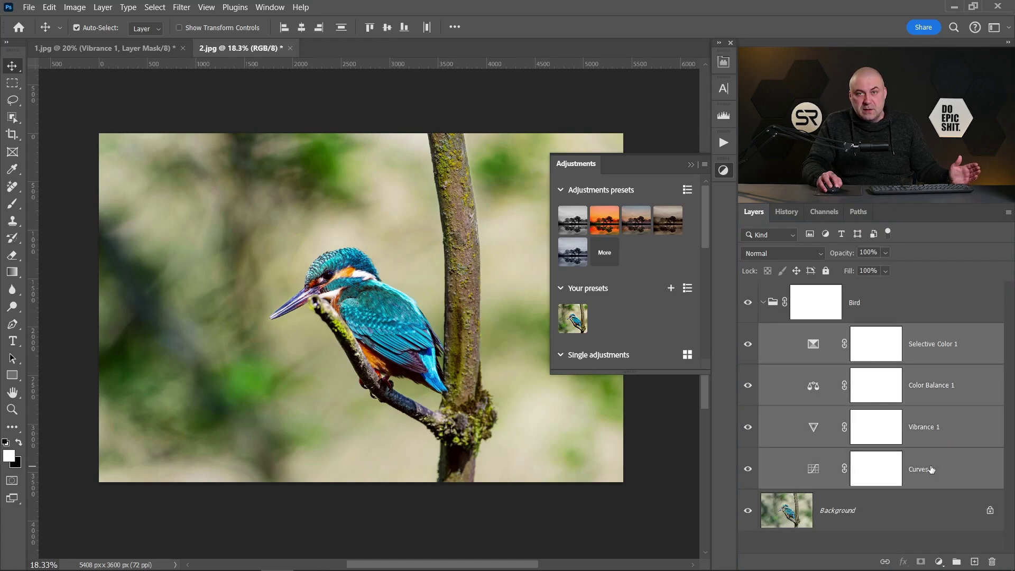
{"action": "left_click", "coordinate": [765, 304]}
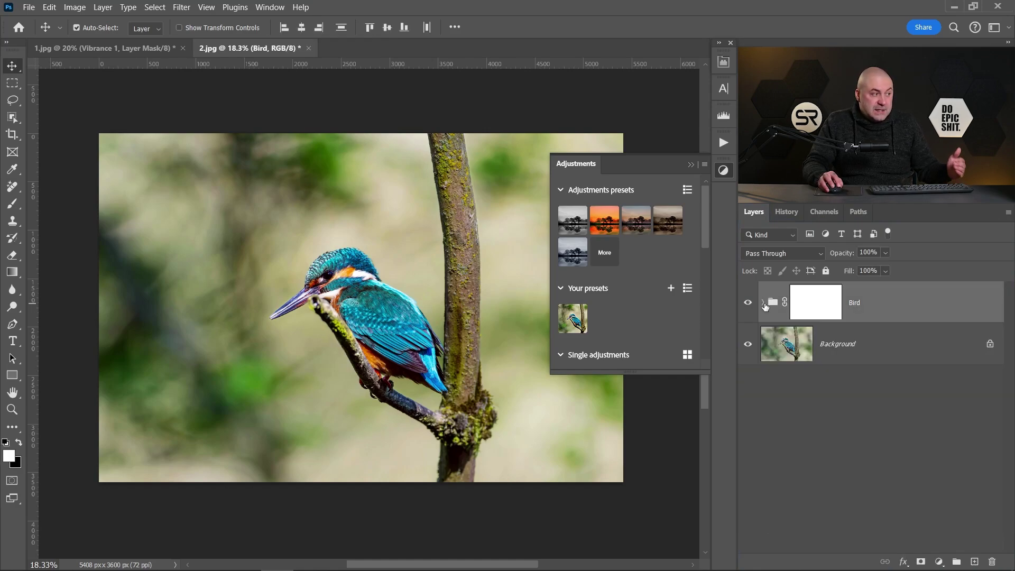
Apply Bird again as a second group at 22% opacity and toggle it to compare
{"action": "left_click", "coordinate": [574, 317]}
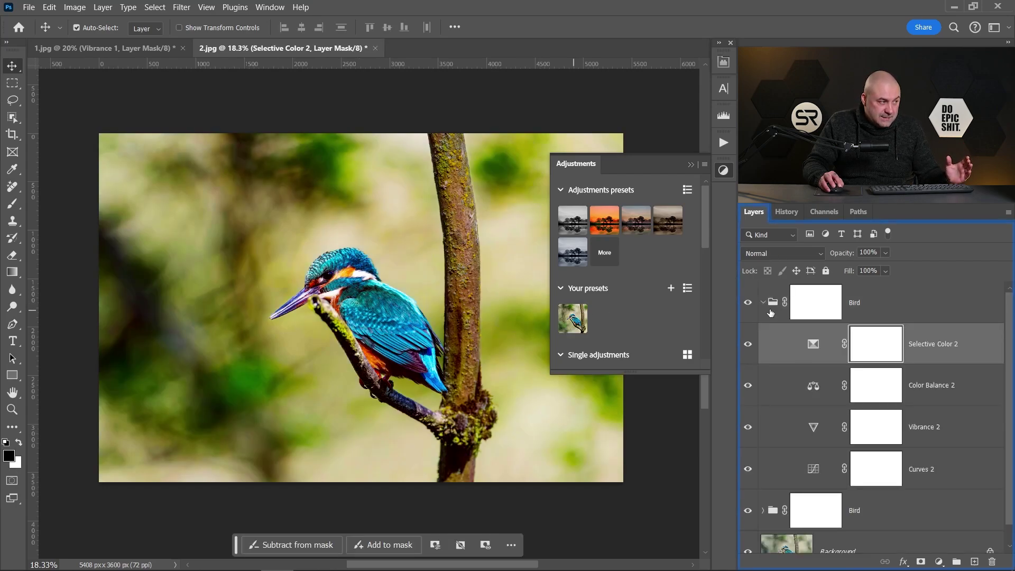
{"action": "left_click", "coordinate": [764, 303]}
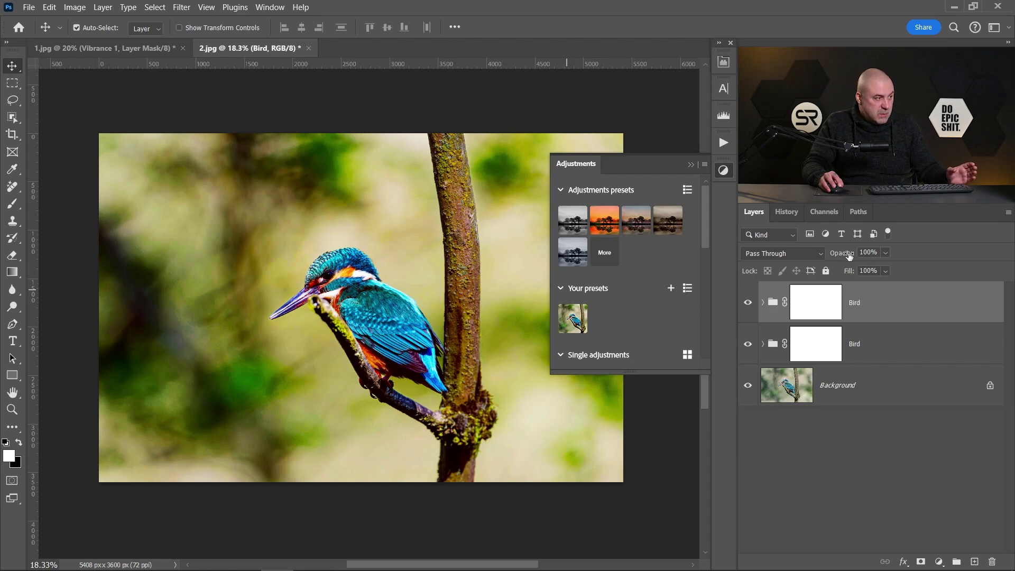
{"action": "key", "text": "6"}
{"action": "key", "text": "4"}
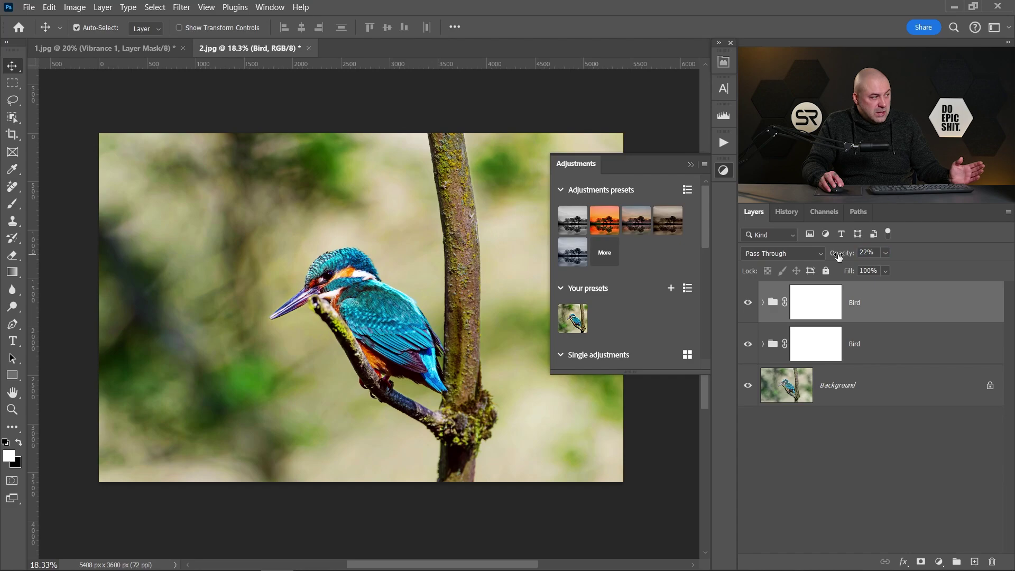
{"action": "left_click", "coordinate": [748, 386], "text": "alt"}
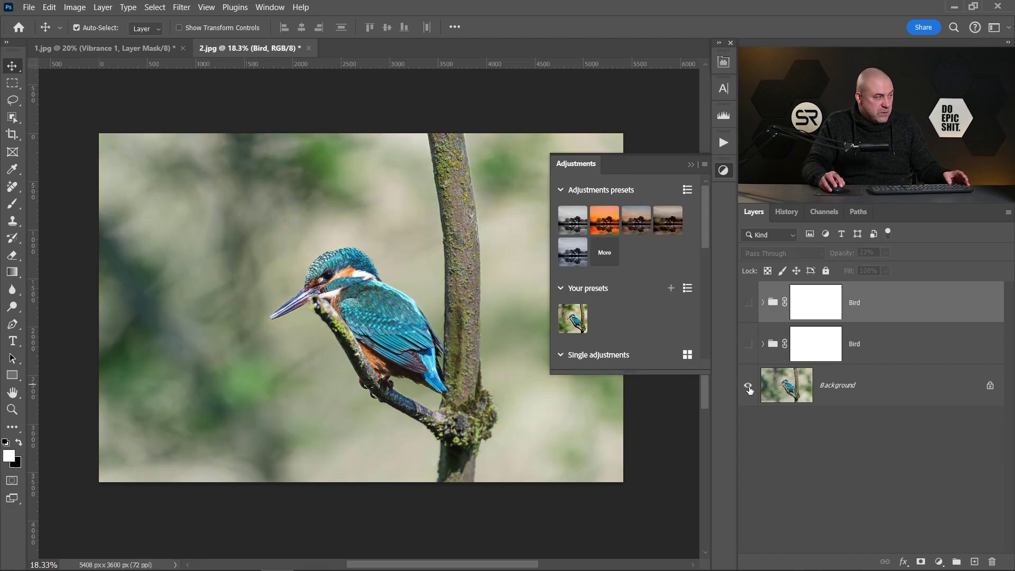
{"action": "left_click", "coordinate": [749, 388], "text": "alt"}
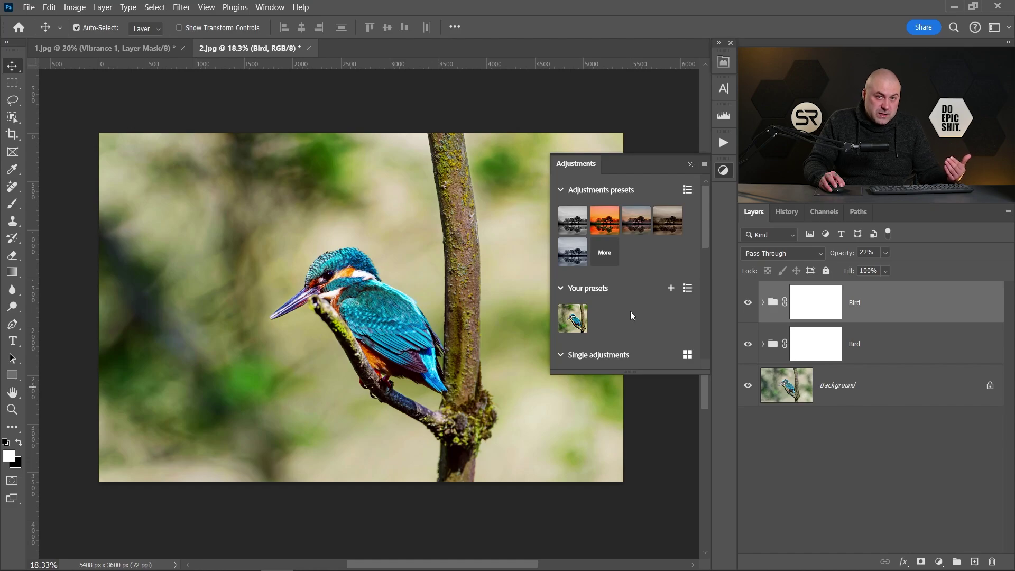
Export the Bird preset to the file Bird.psap
{"action": "right_click", "coordinate": [574, 315]}
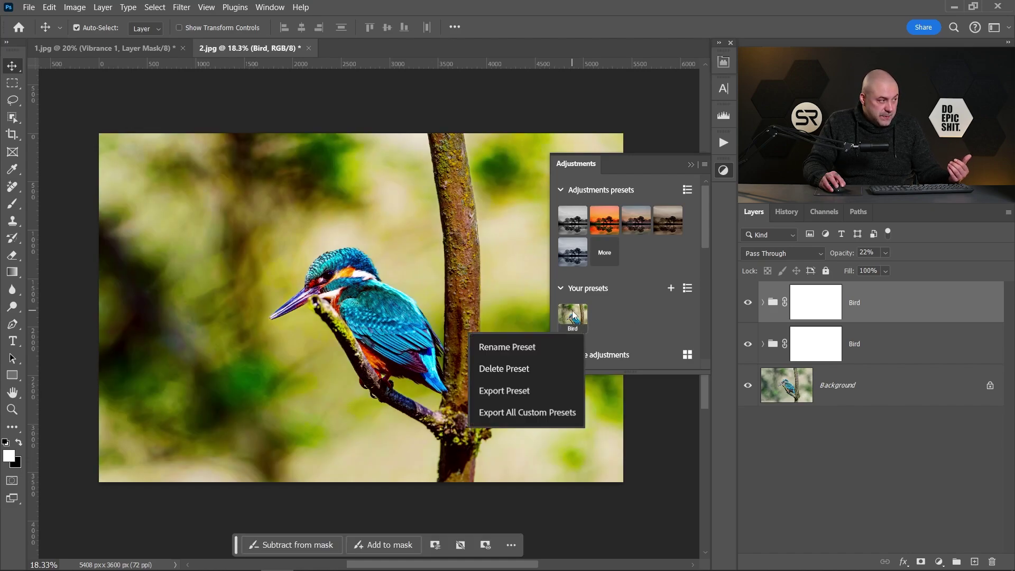
{"action": "left_click", "coordinate": [500, 395]}
{"action": "left_click", "coordinate": [904, 549]}
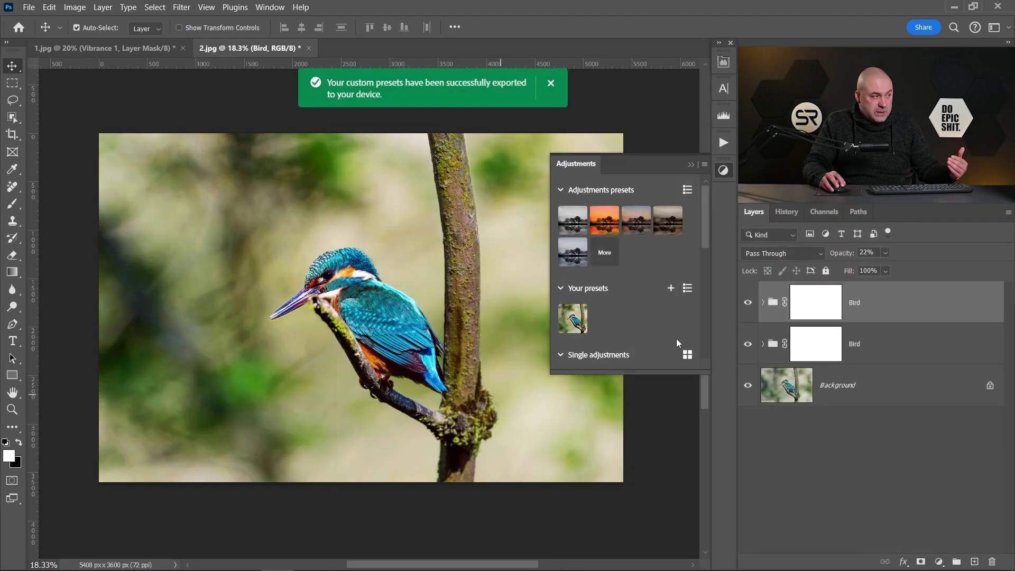
Delete the Bird preset from Your presets and trash both Bird groups
{"action": "right_click", "coordinate": [576, 318]}
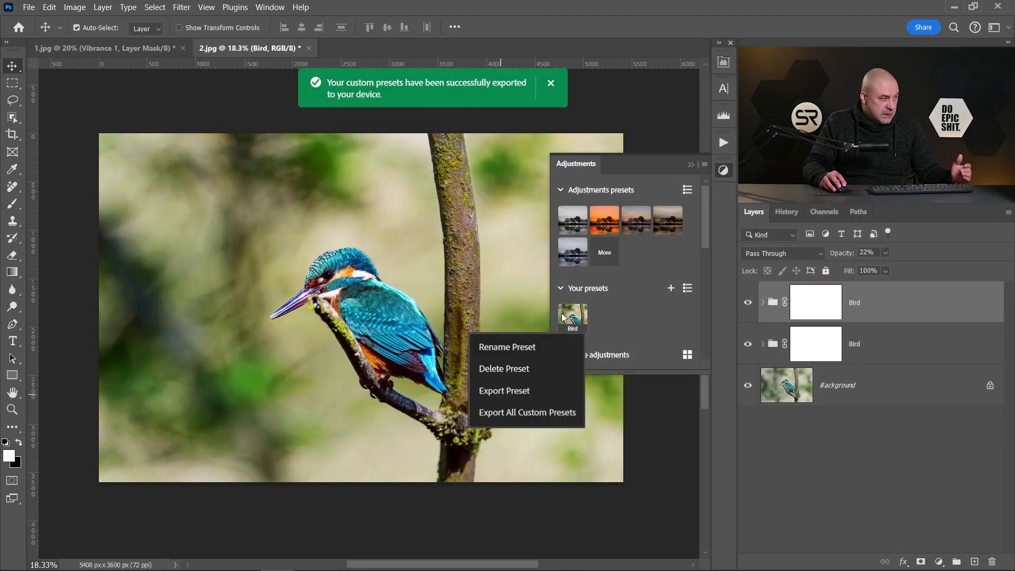
{"action": "left_click", "coordinate": [516, 364]}
{"action": "key", "text": "Return"}
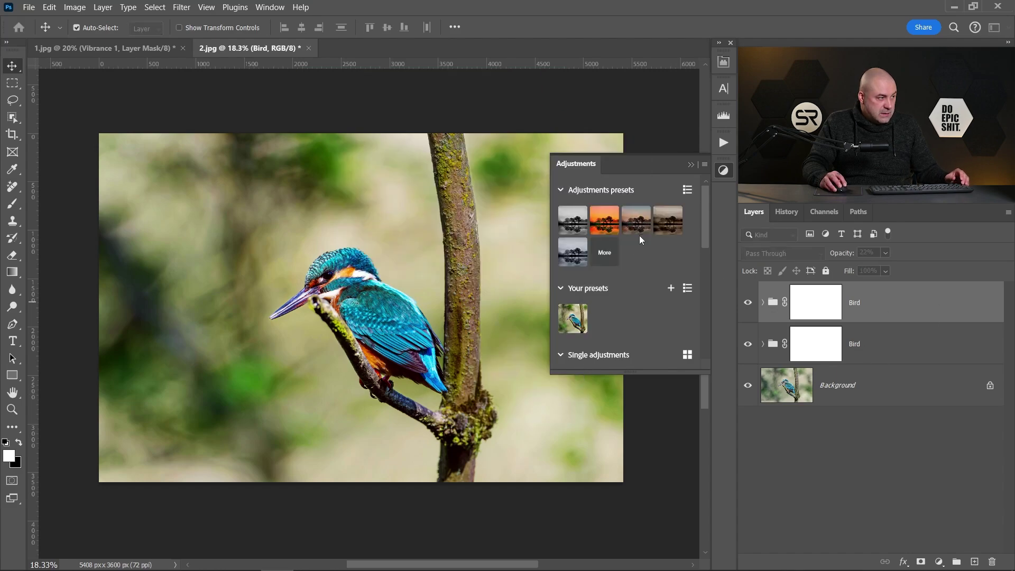
{"action": "left_click", "coordinate": [857, 343], "text": "shift"}
{"action": "left_click_drag", "start_coordinate": [857, 344], "coordinate": [970, 515]}
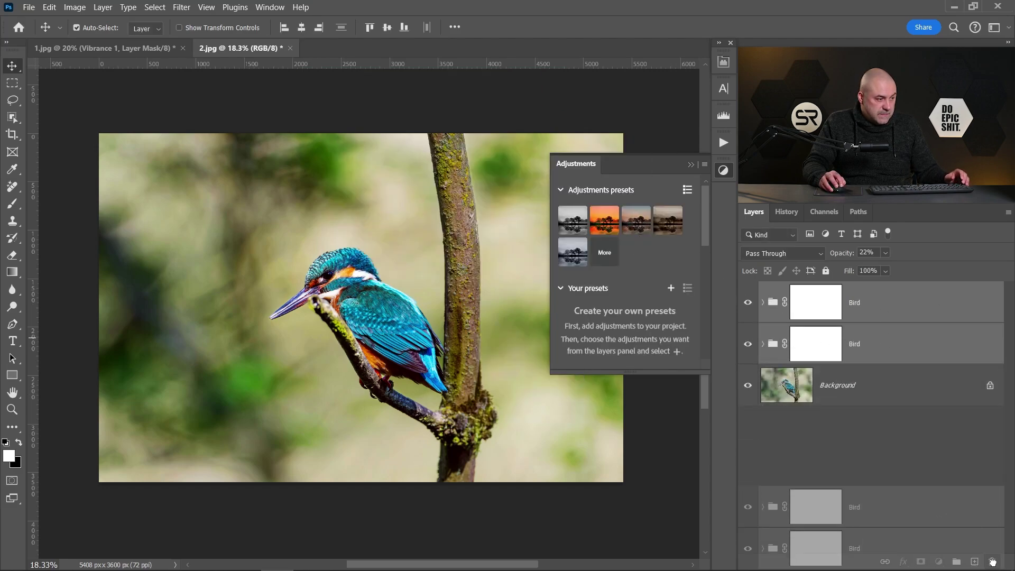
{"action": "left_click_drag", "start_coordinate": [993, 561], "coordinate": [993, 562]}
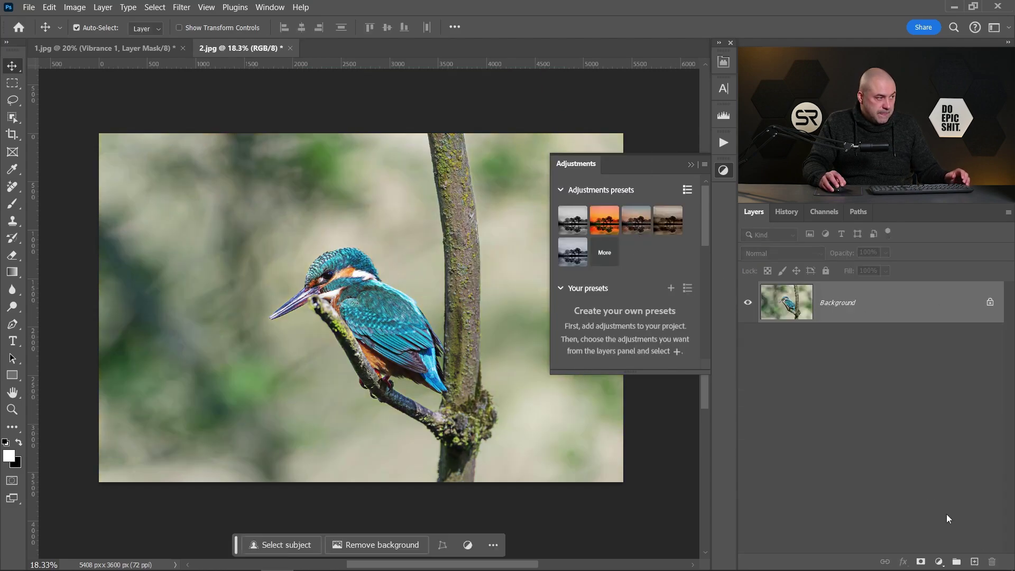
Import Bird.psap into Your presets and apply Bird to rebuild the four-layer group
{"action": "left_click", "coordinate": [705, 166]}
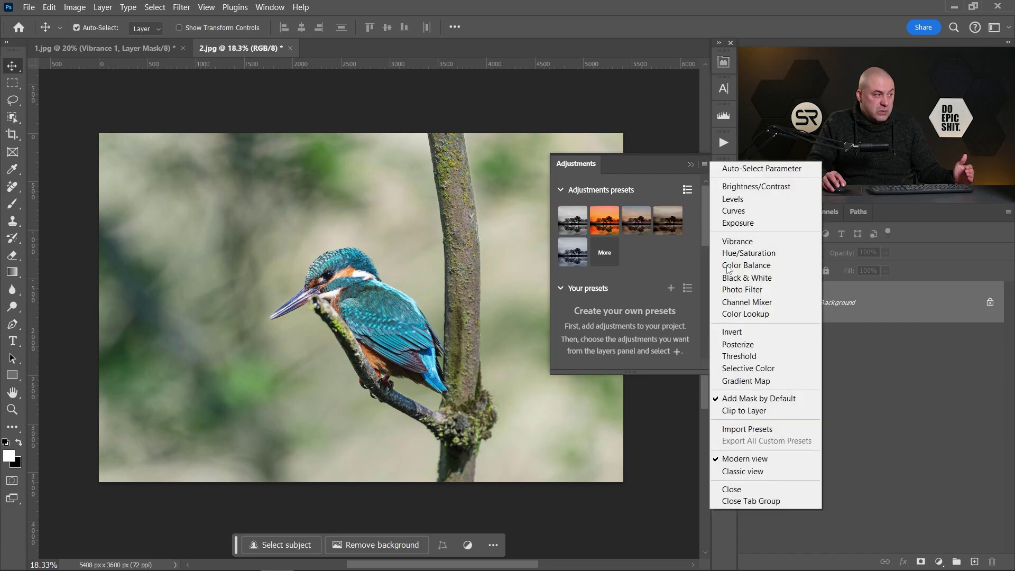
{"action": "left_click", "coordinate": [765, 435]}
{"action": "double_click", "coordinate": [295, 101]}
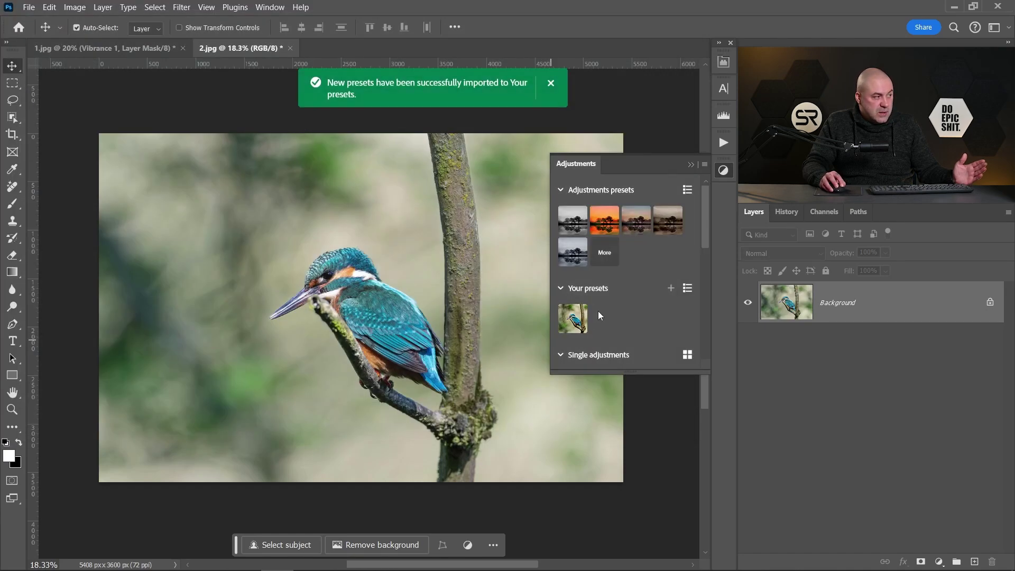
{"action": "left_click", "coordinate": [577, 320]}
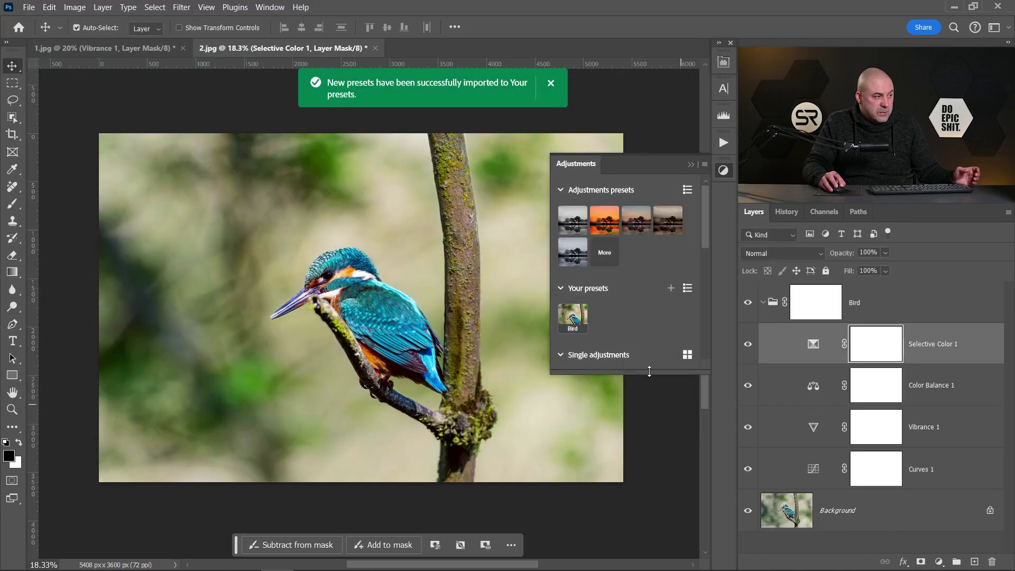
{"action": "left_click", "coordinate": [936, 471], "text": "shift"}
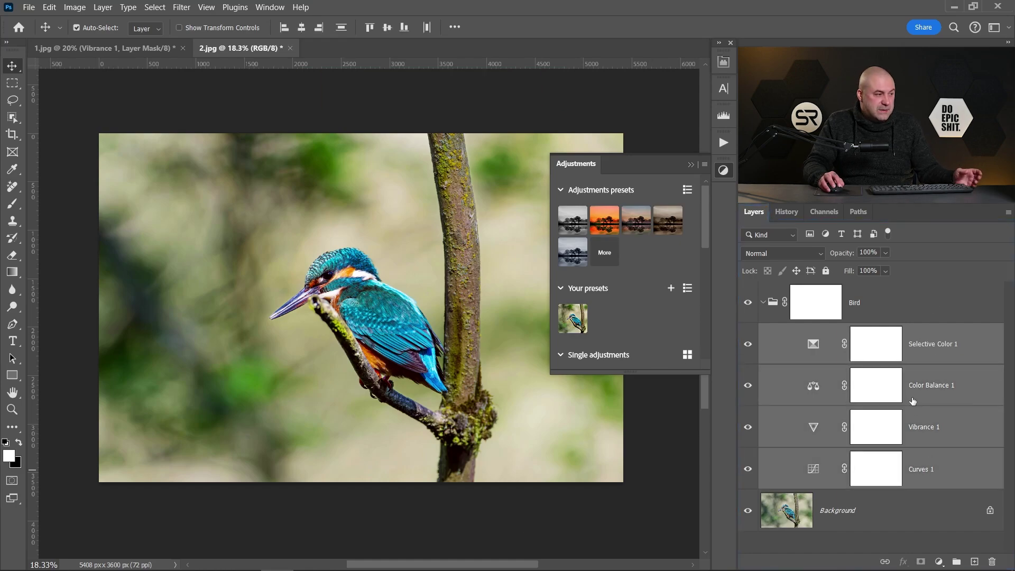